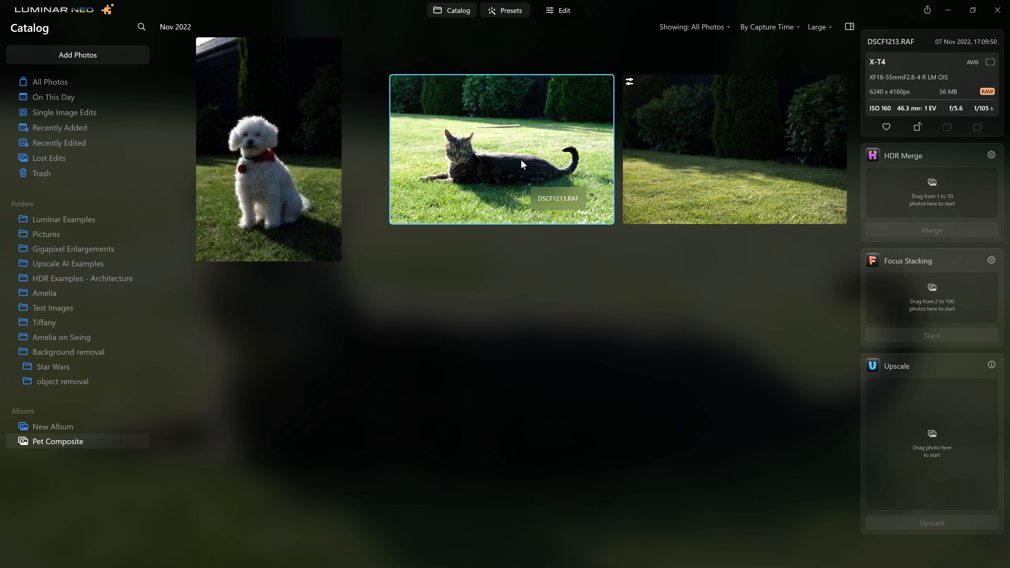
Step: Open the empty lawn photo DSCF1218.RAF from the Pet Composite album for editing
click(683, 140)
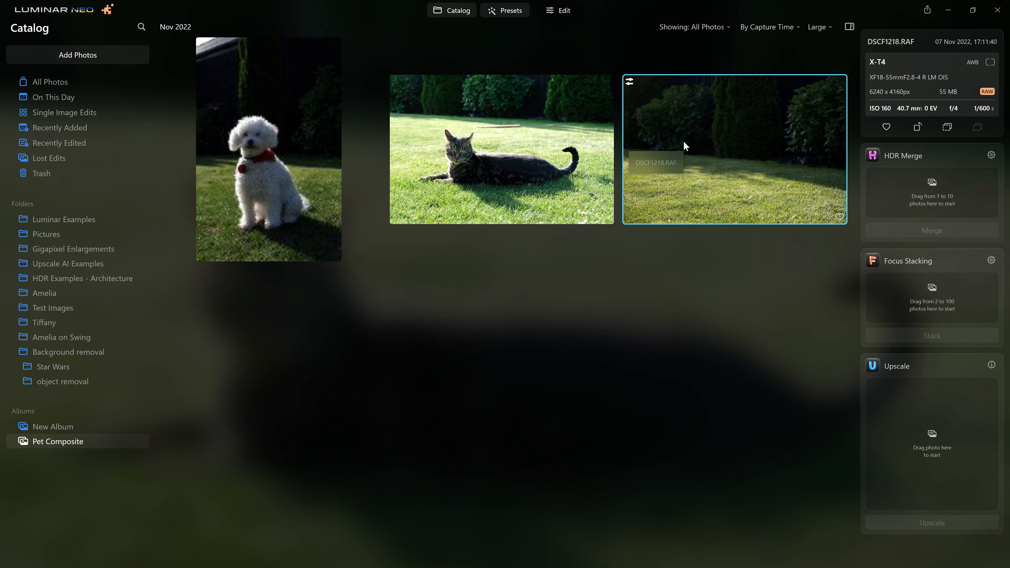
double_click(712, 128)
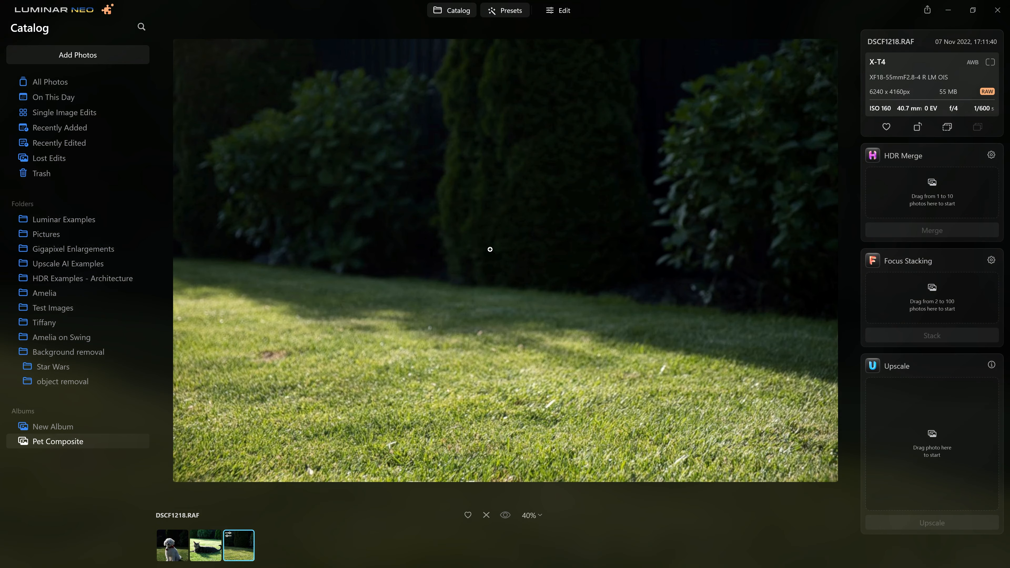
click(554, 20)
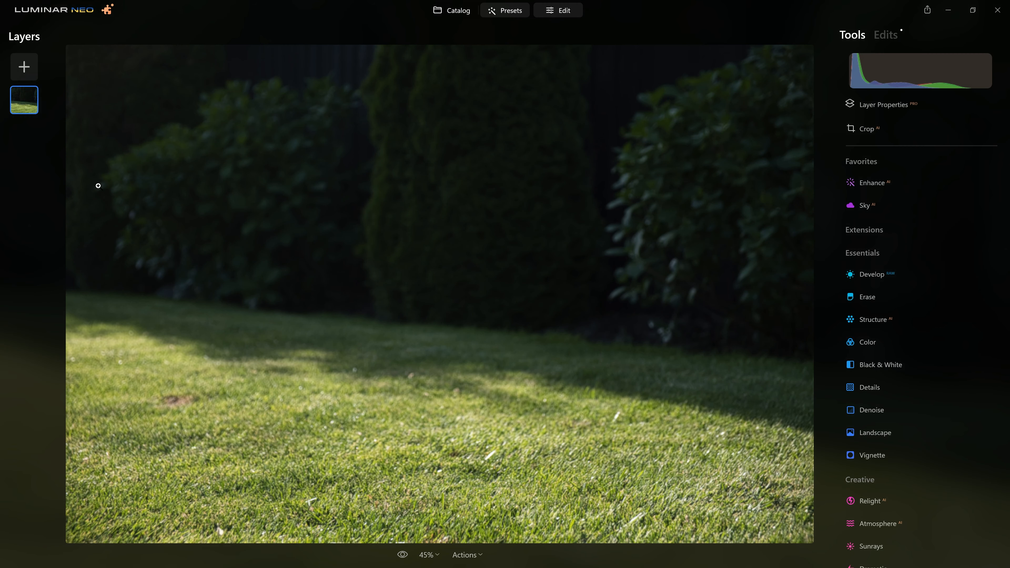
Step: Import the photo of the sitting white dog and add it as a new layer over the lawn
click(24, 67)
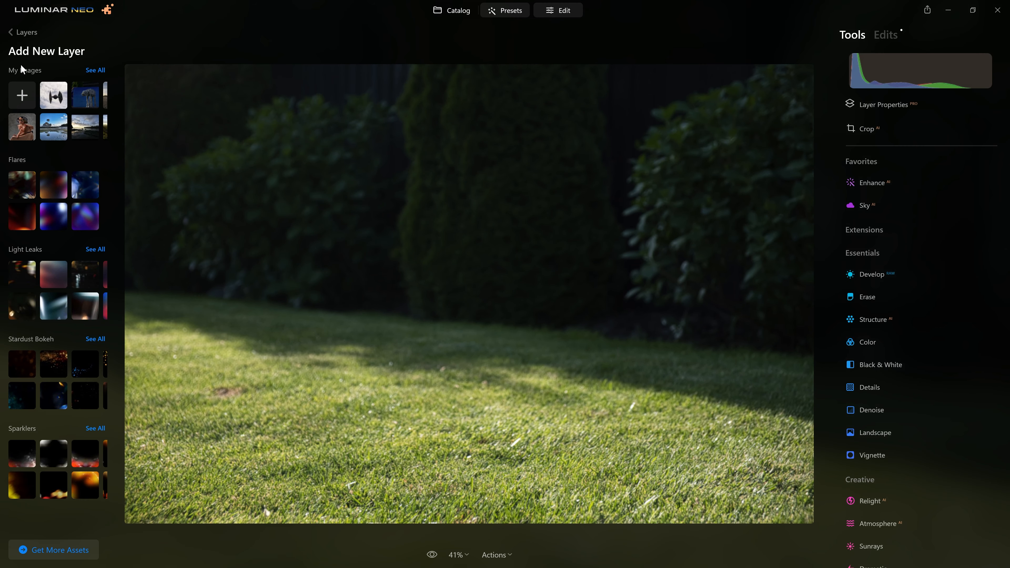
click(22, 95)
double_click(314, 258)
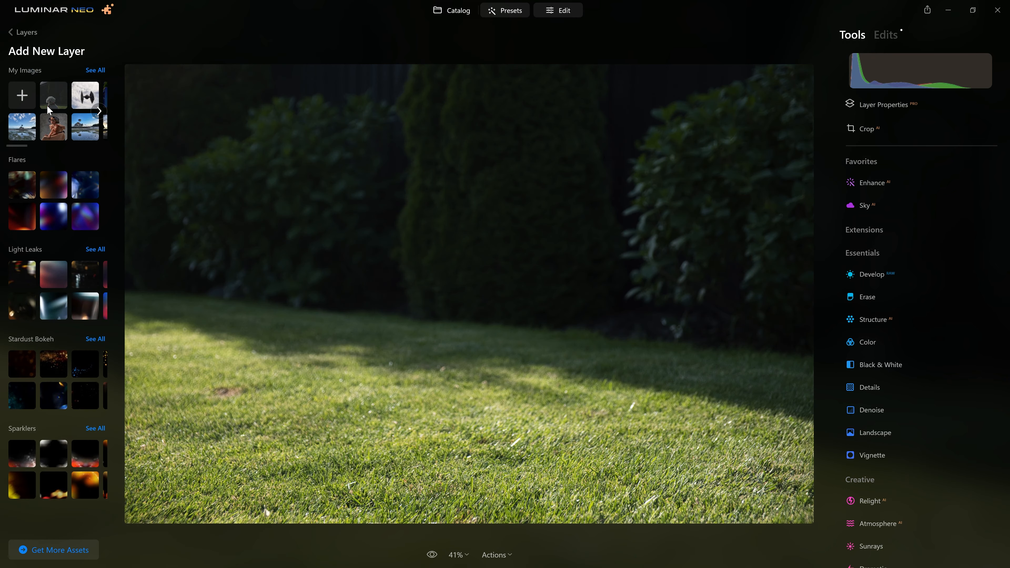
click(48, 108)
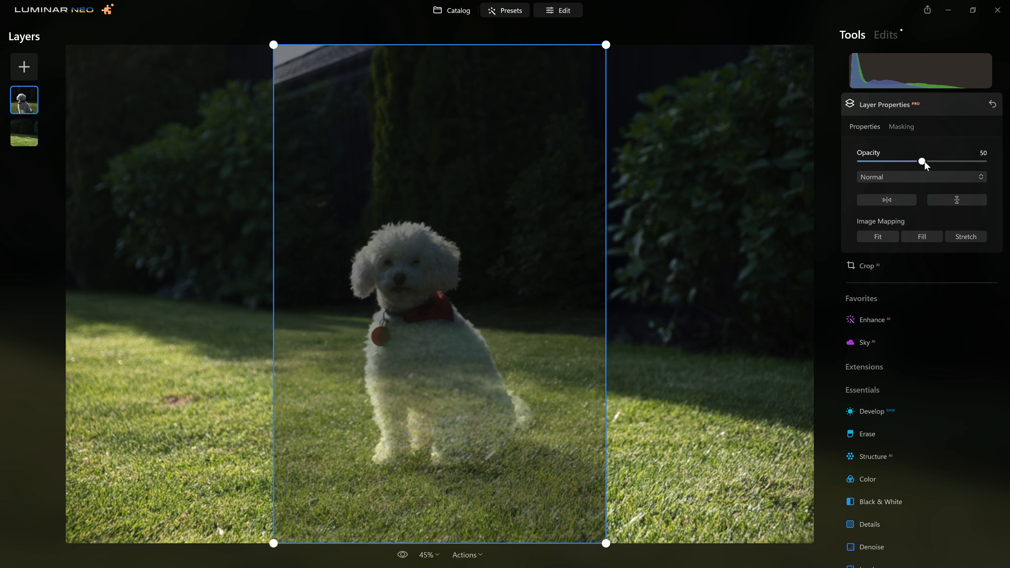
Step: Set the dog layer's opacity to 100, enlarge it, and reposition it so the dog sits on the lawn
drag(922, 162, 998, 163)
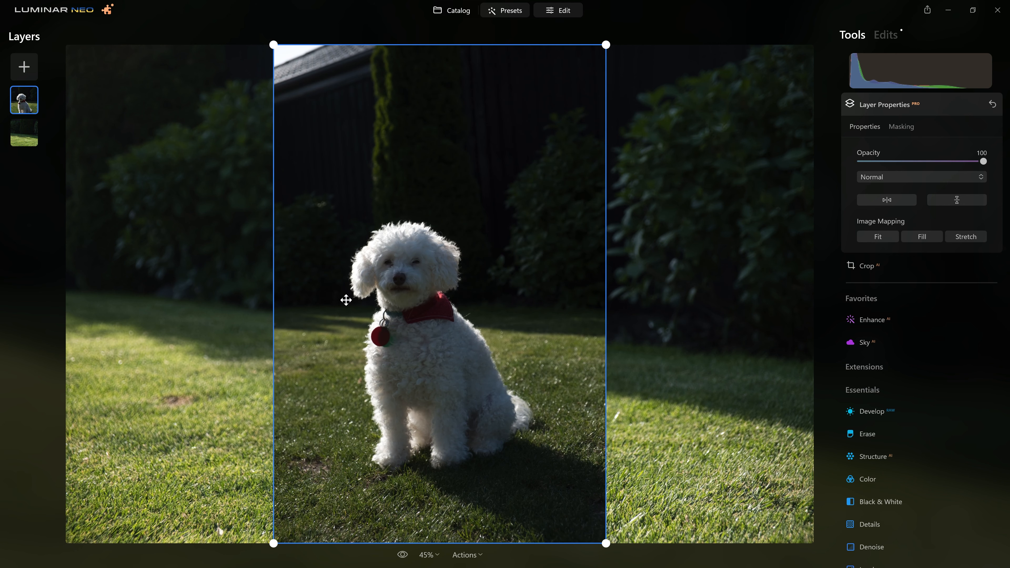
drag(606, 42, 696, 4)
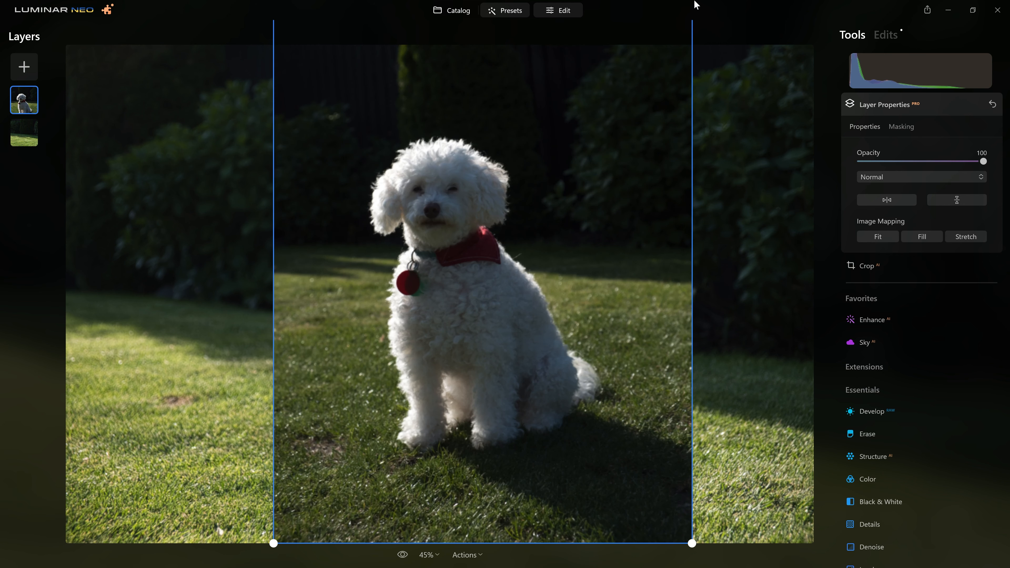
drag(581, 330, 559, 388)
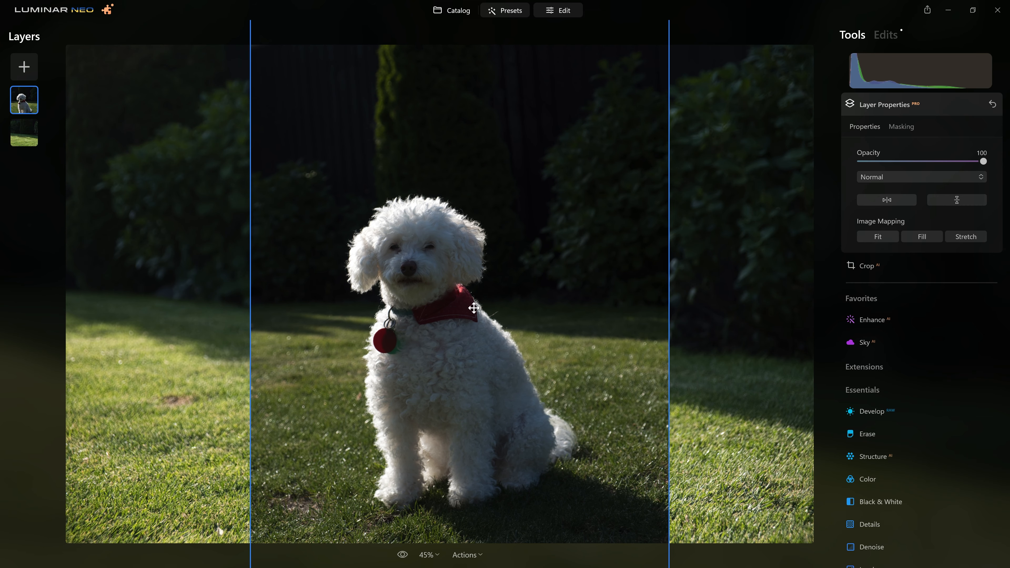
Step: Develop the dog layer with exposure 1.11 and a temperature of 5497 to match the background
click(892, 411)
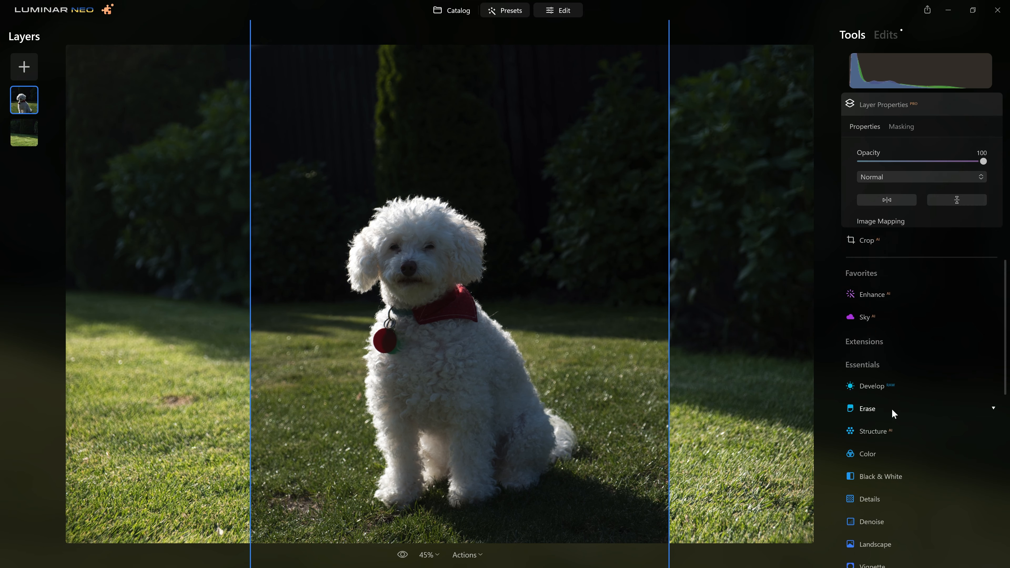
drag(923, 285, 935, 286)
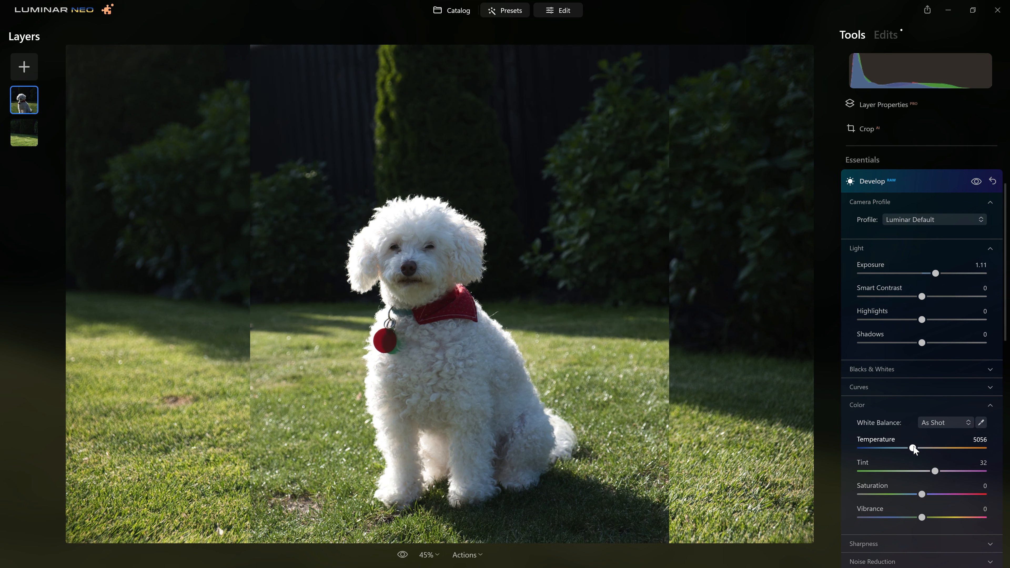
drag(916, 451, 918, 451)
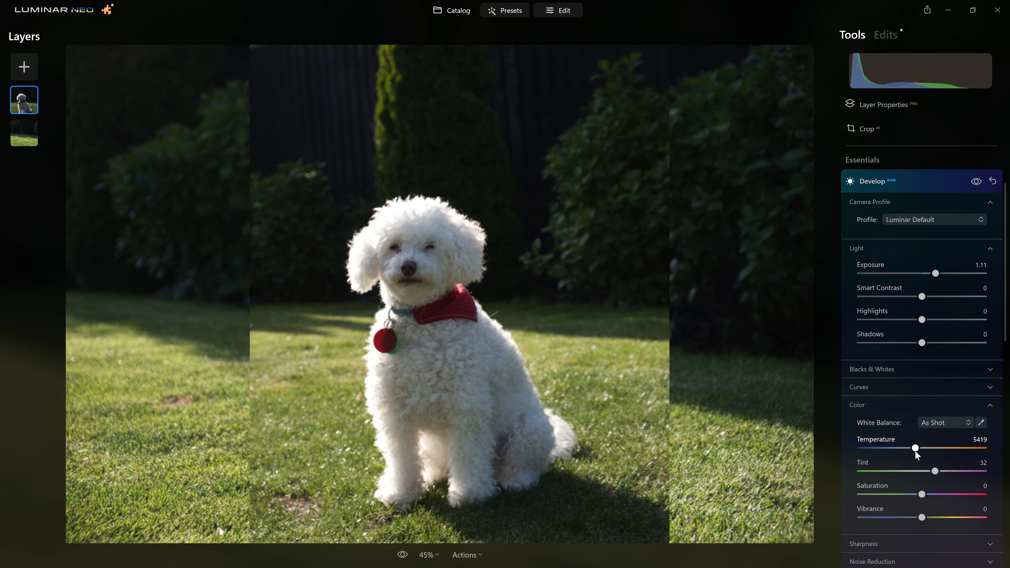
drag(915, 448, 916, 448)
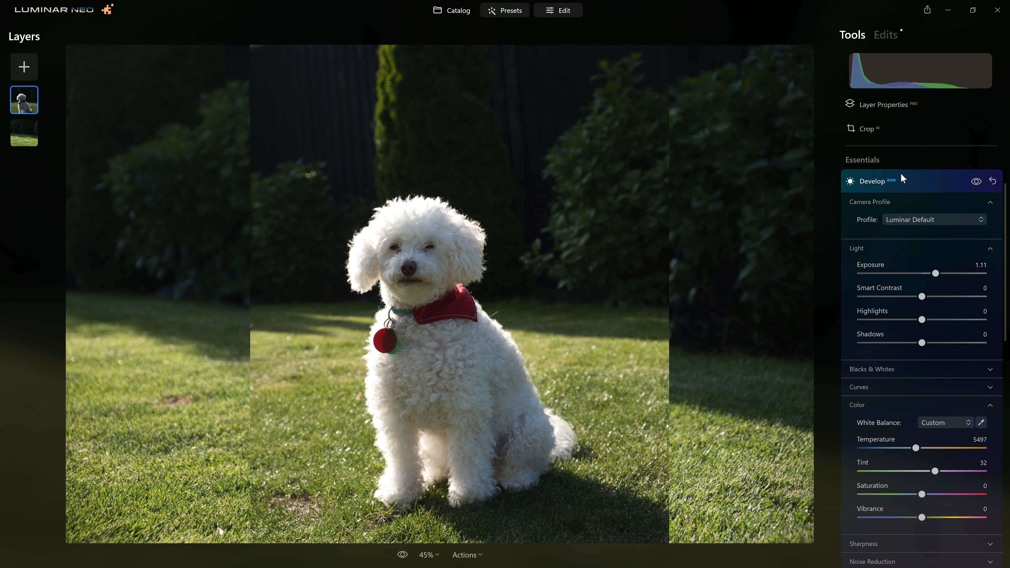
Step: Remove the dog layer's background with Background Removal AI, keeping the main object
click(904, 180)
click(890, 107)
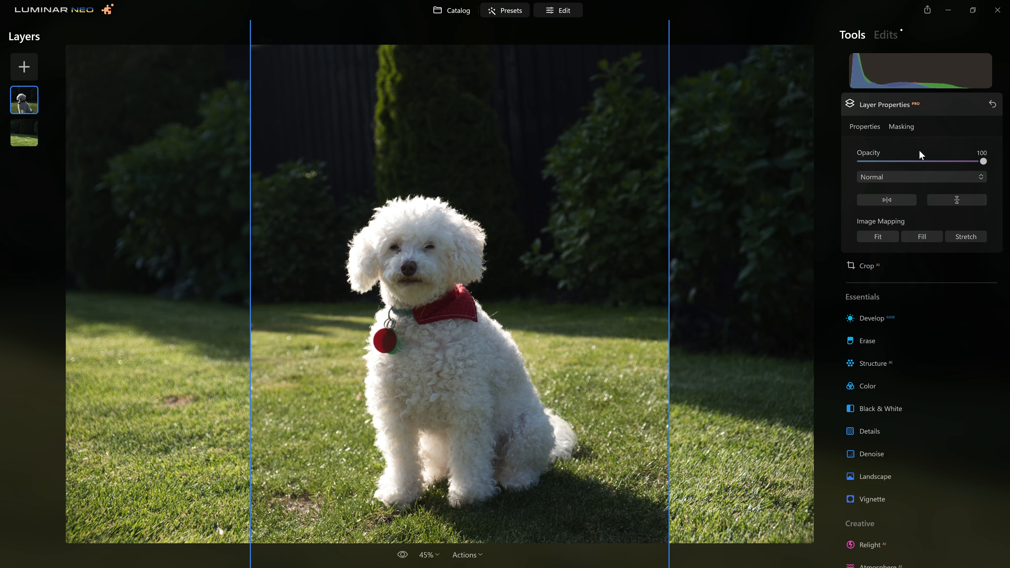
click(902, 128)
click(902, 227)
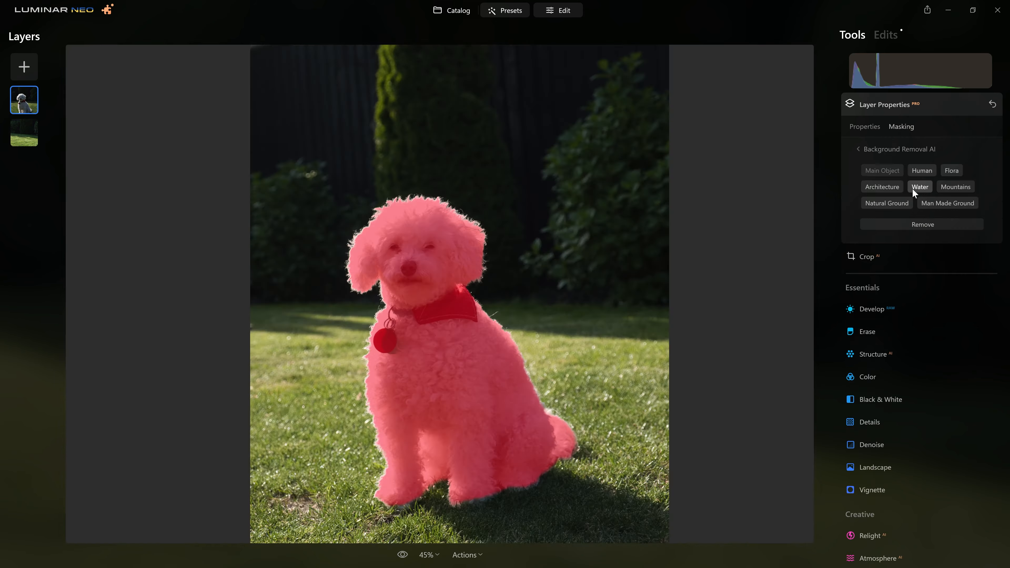
click(924, 225)
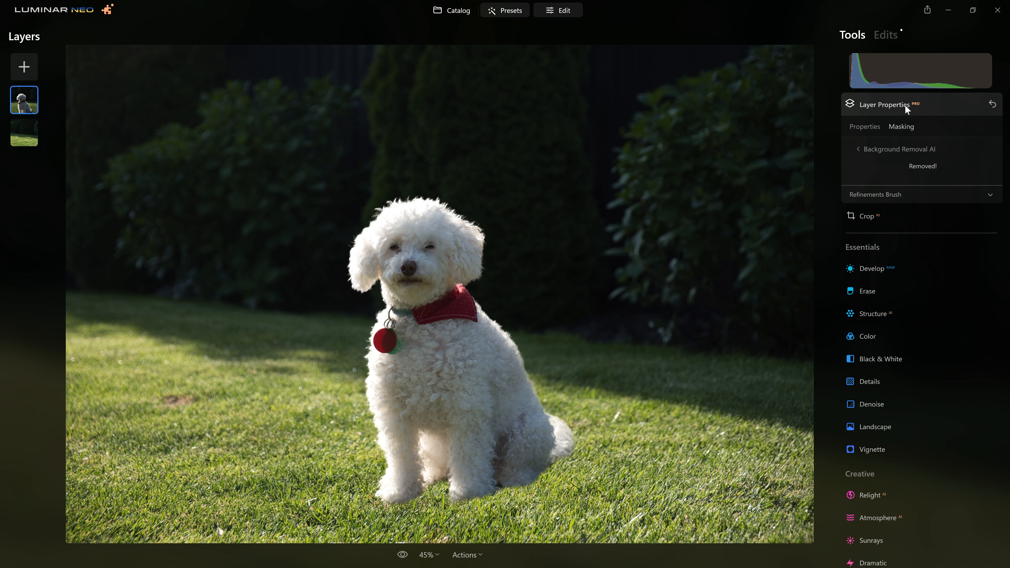
Step: Move the cut-out dog slightly up and to the left on the lawn
click(907, 107)
click(882, 104)
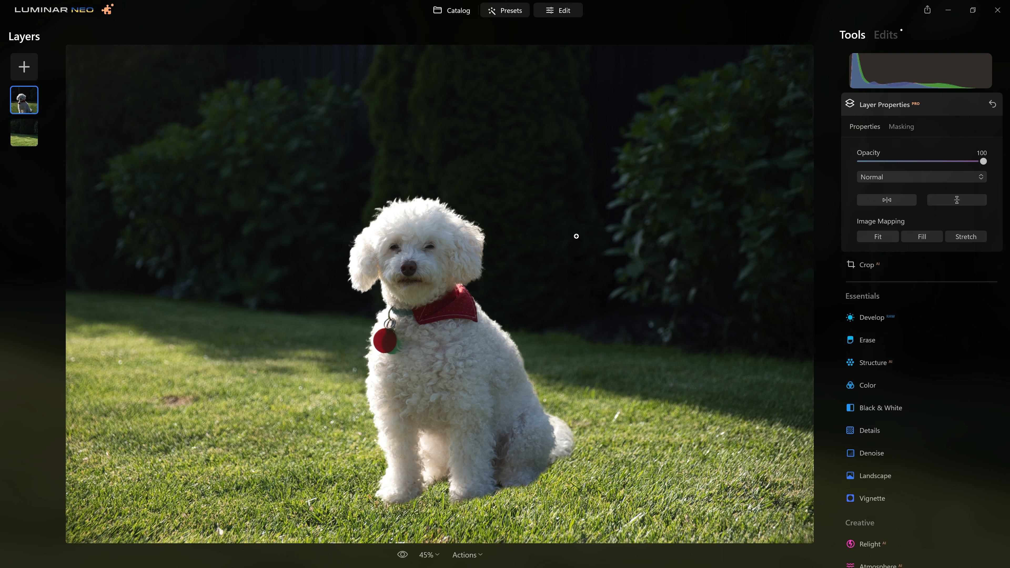
drag(435, 304, 407, 289)
mouse_move(471, 323)
mouse_down()
mouse_move(471, 305)
mouse_move(473, 314)
mouse_up()
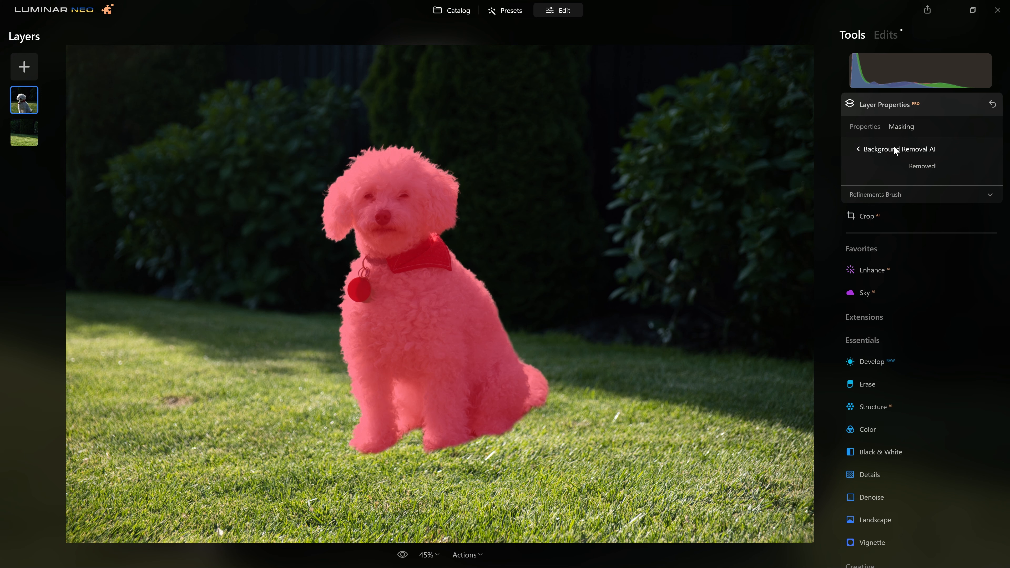
Step: Paint the dog's shadow back into the layer mask with a soft brush at size 208 and strength 35
click(895, 150)
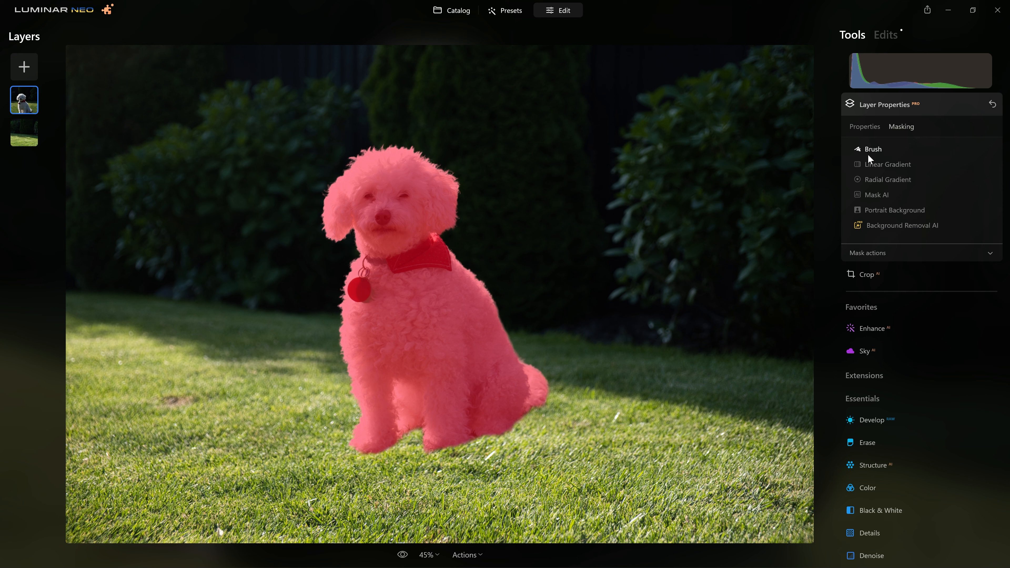
click(873, 150)
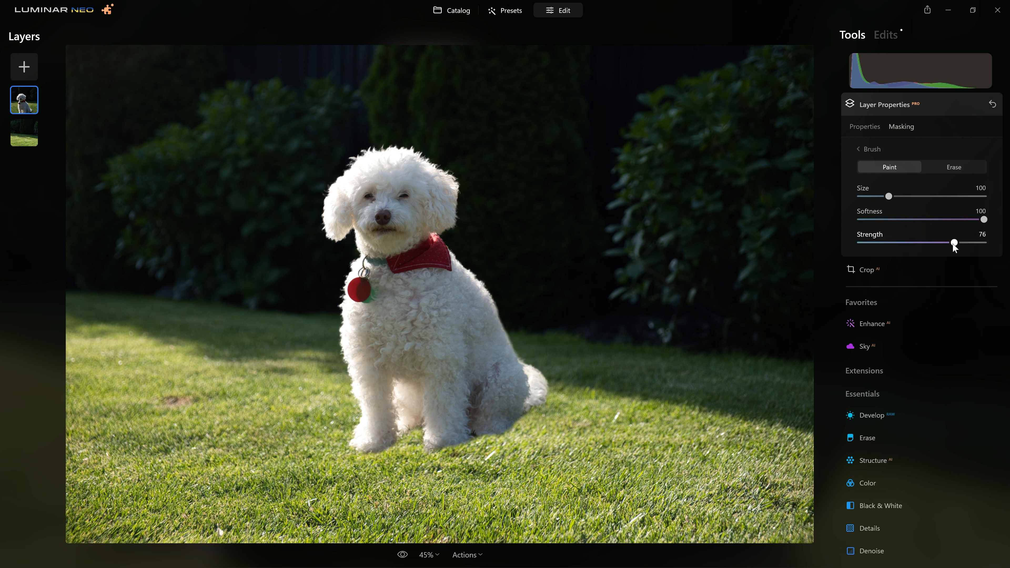
scroll(478, 402, up, 9)
mouse_move(519, 419)
mouse_down()
mouse_move(391, 431)
mouse_move(548, 434)
mouse_up()
mouse_move(473, 442)
mouse_down()
mouse_move(381, 429)
mouse_move(473, 447)
mouse_move(477, 430)
mouse_move(547, 451)
mouse_move(584, 487)
mouse_up()
mouse_move(419, 428)
mouse_down()
mouse_move(498, 435)
mouse_move(472, 426)
mouse_move(385, 435)
mouse_move(525, 428)
mouse_move(496, 441)
mouse_move(574, 460)
mouse_up()
Step: Erase the outer edge of the painted shadow to the dog's right using a mask brush of size 148
click(953, 167)
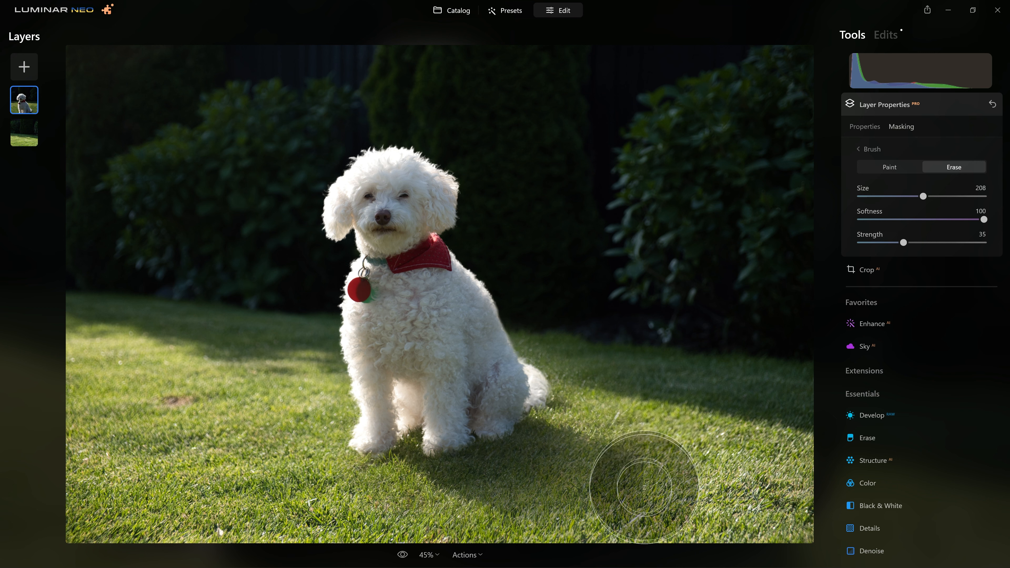
key(bracketleft)
key(bracketleft)
key(bracketleft)
key(bracketleft)
key(bracketleft)
key(bracketleft)
mouse_move(644, 498)
mouse_down()
mouse_move(639, 432)
mouse_move(654, 472)
mouse_move(645, 470)
mouse_move(661, 463)
mouse_move(652, 435)
mouse_up()
drag(665, 522, 665, 432)
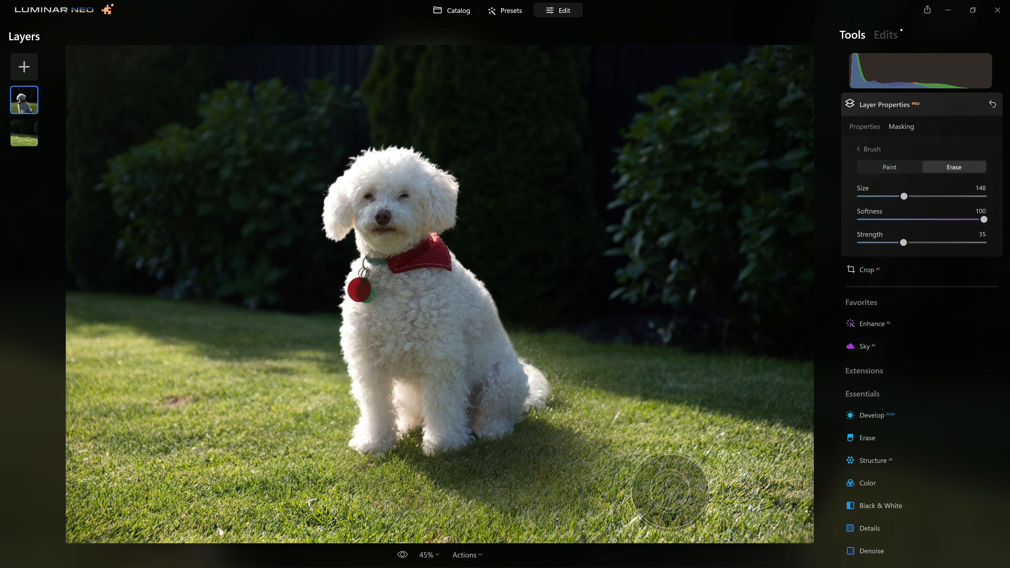
drag(671, 494, 648, 432)
drag(651, 522, 648, 424)
mouse_move(674, 501)
mouse_down()
mouse_move(676, 442)
mouse_move(620, 352)
mouse_up()
Step: Clean up the mask on the grass behind the dog's back and tail with a smaller erasing brush, size 76
scroll(561, 341, down, 7)
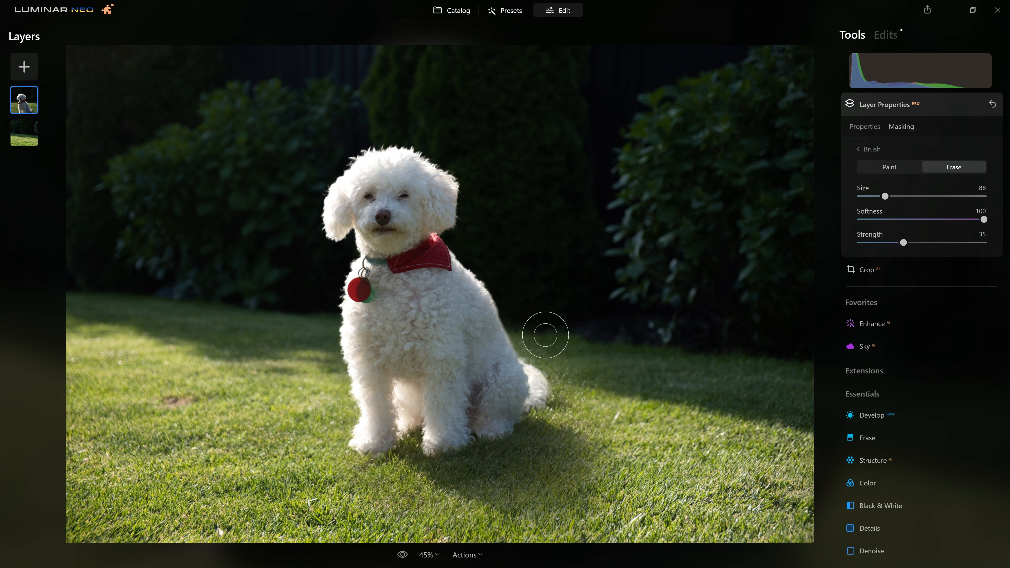
mouse_move(526, 341)
mouse_down()
mouse_move(597, 384)
mouse_move(536, 338)
mouse_move(599, 392)
mouse_move(531, 337)
mouse_move(588, 376)
mouse_move(543, 336)
mouse_up()
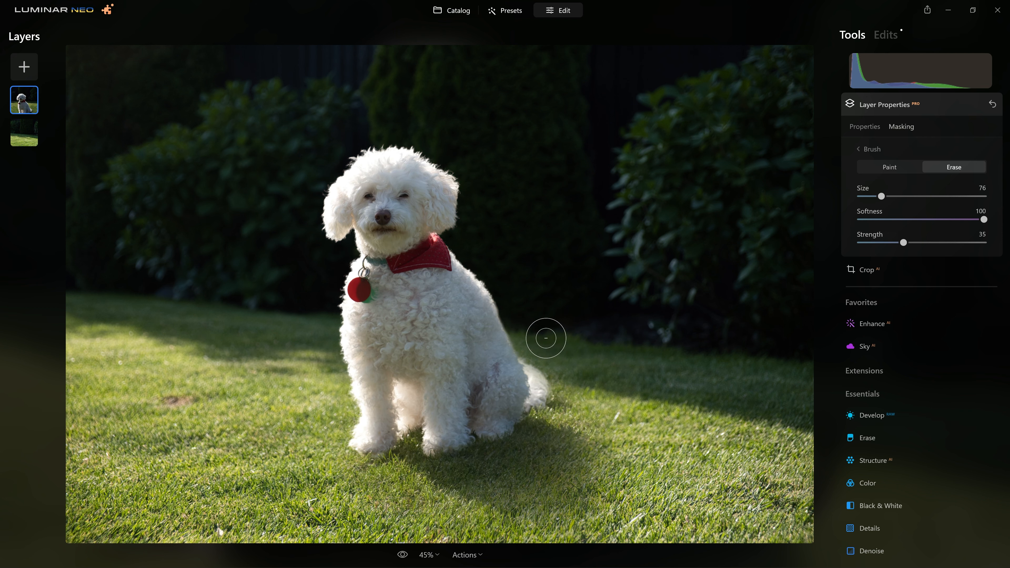
mouse_move(604, 374)
mouse_down()
mouse_move(563, 341)
mouse_move(608, 365)
mouse_up()
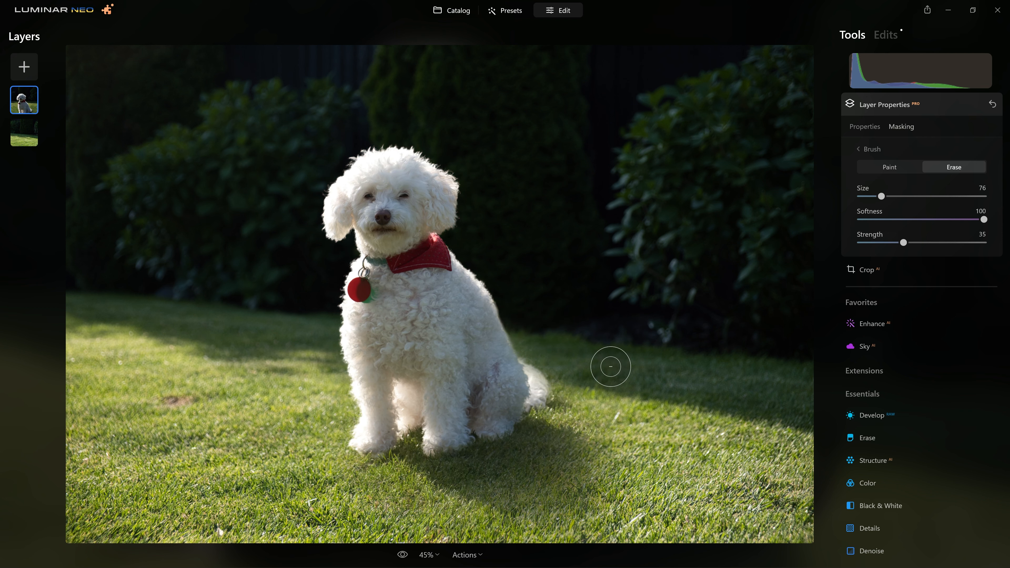
Step: Leave the mask brush and show the dog layer's mask overlay to inspect it
click(871, 149)
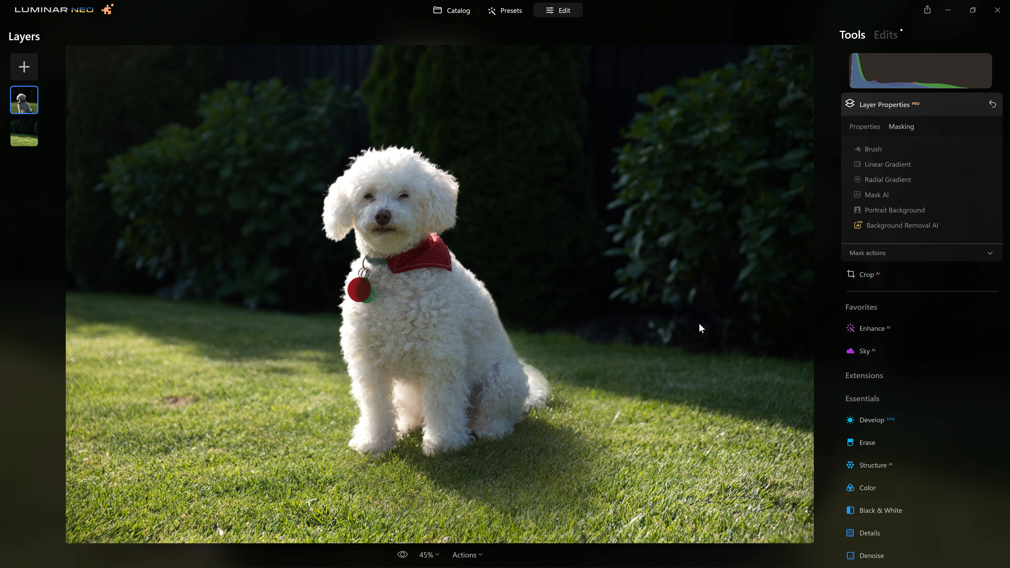
click(860, 254)
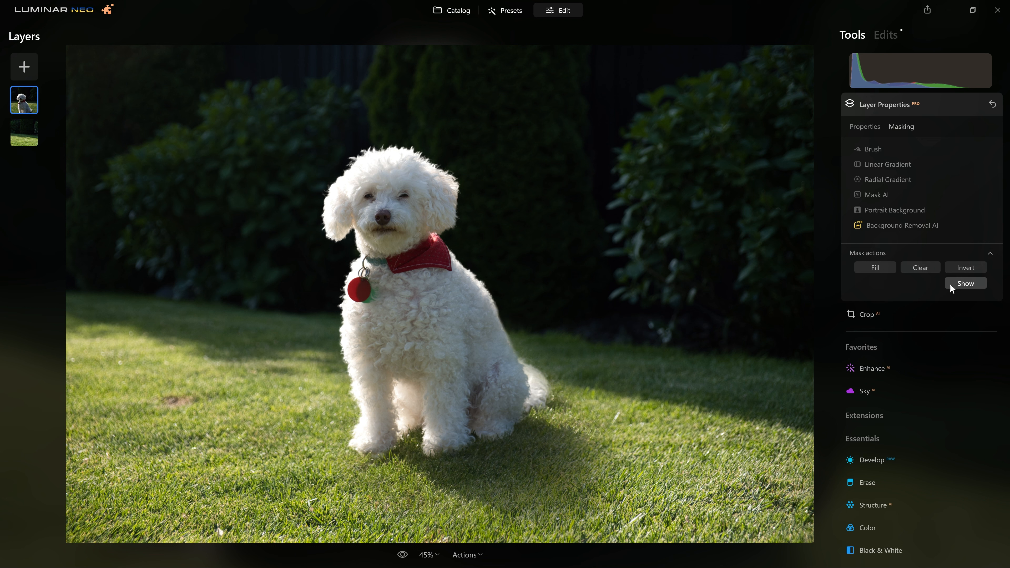
click(959, 287)
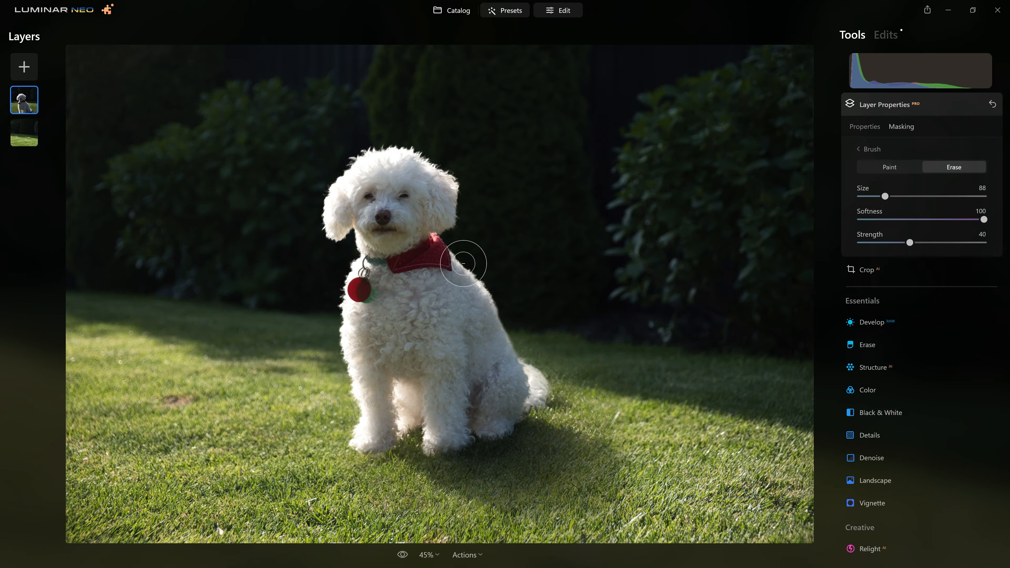
Step: Import the lying cat photo DSCF1213.RAF and add it as a new layer above the dog
click(25, 68)
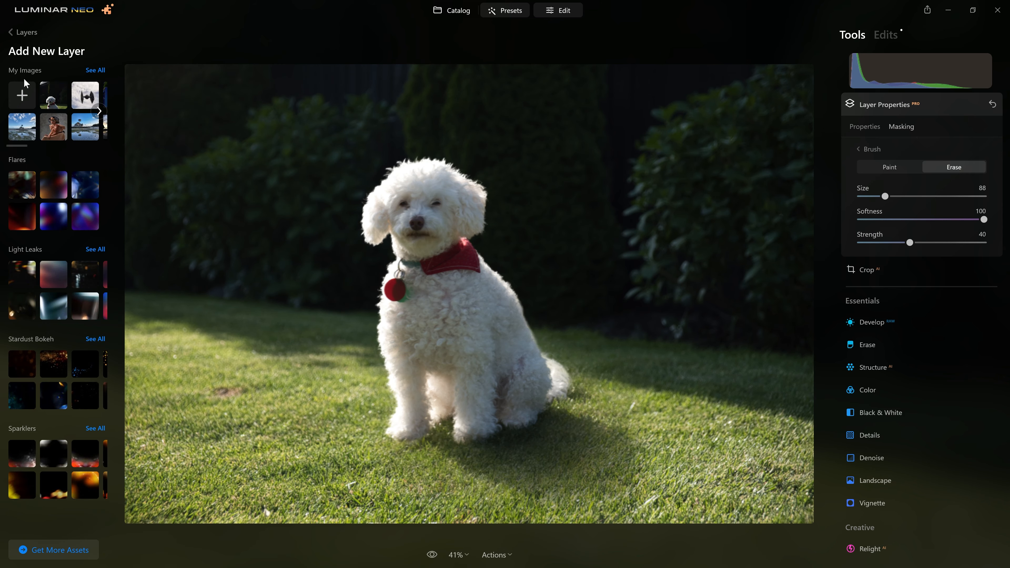
click(15, 94)
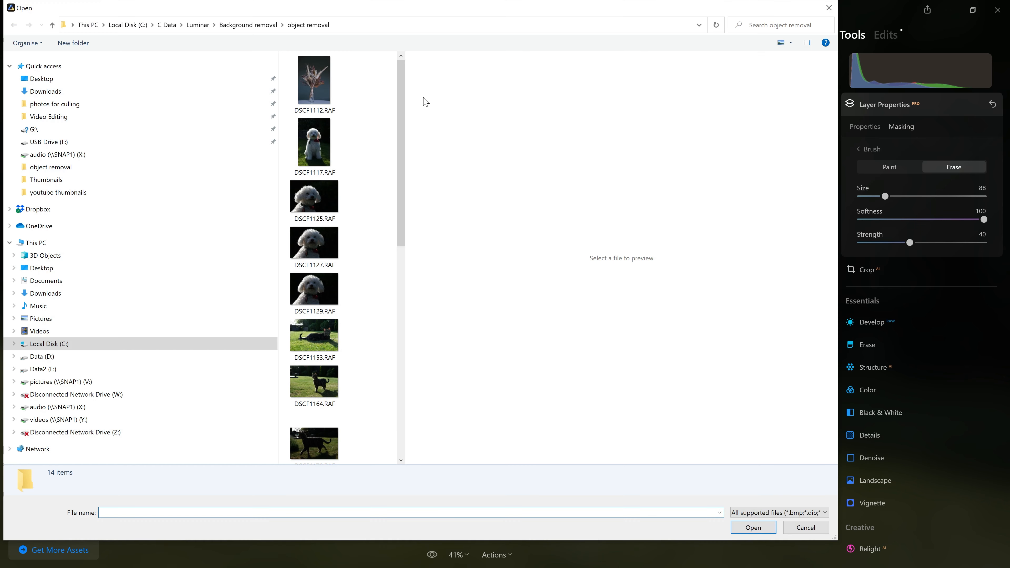
drag(401, 99, 425, 308)
click(335, 357)
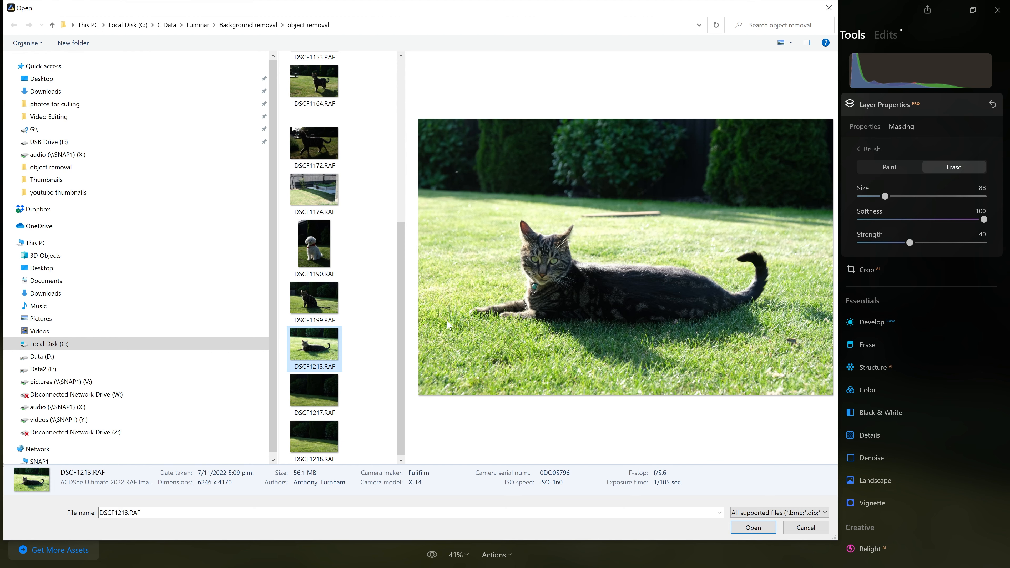
key(Up)
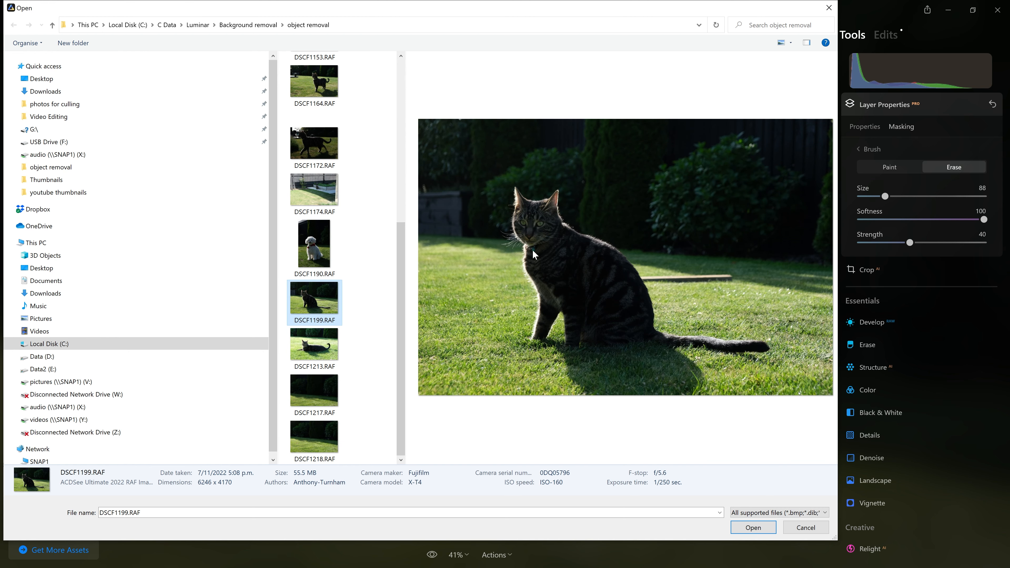
click(324, 345)
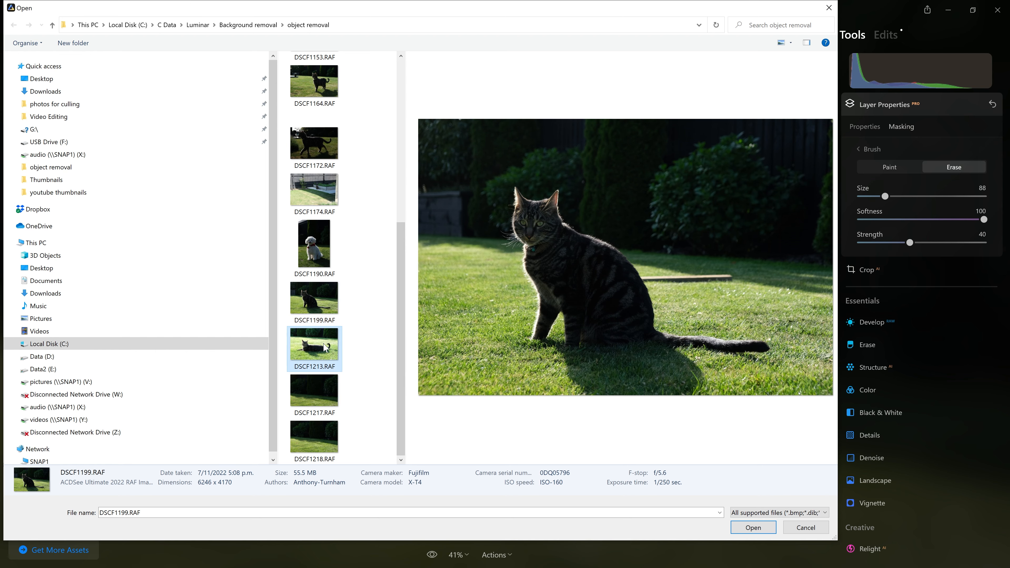
click(753, 527)
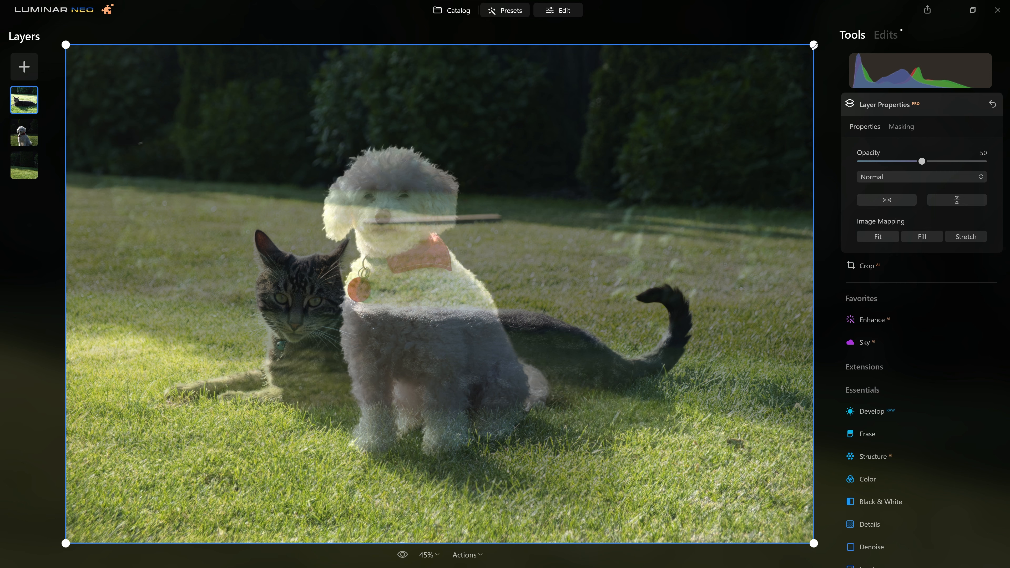
Step: Scale the cat layer down slightly and position it so the cat lies across the dog's legs
drag(813, 45, 778, 85)
mouse_move(523, 253)
mouse_down()
mouse_move(507, 257)
mouse_move(520, 271)
mouse_up()
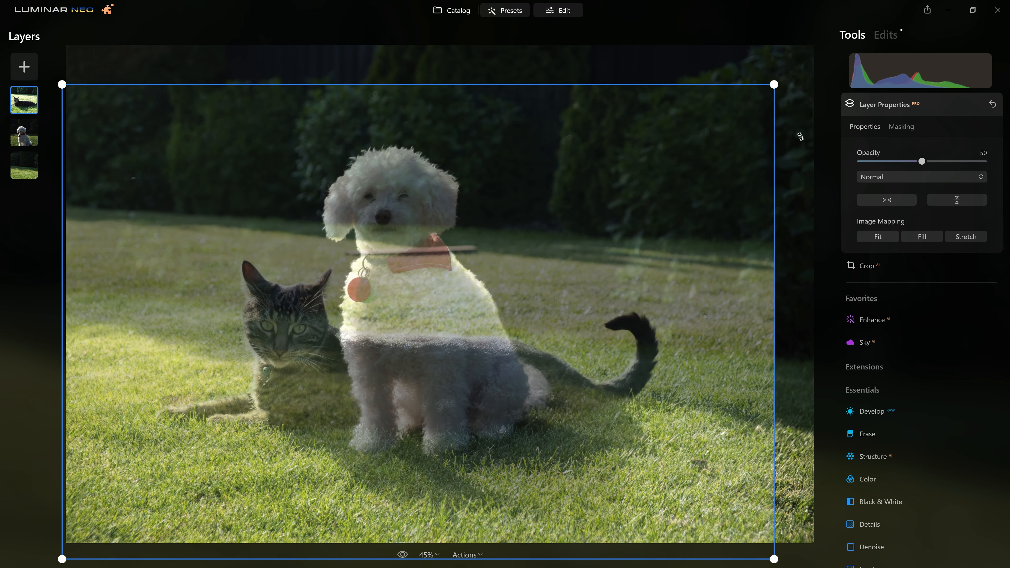
drag(529, 214, 508, 223)
drag(760, 94, 778, 86)
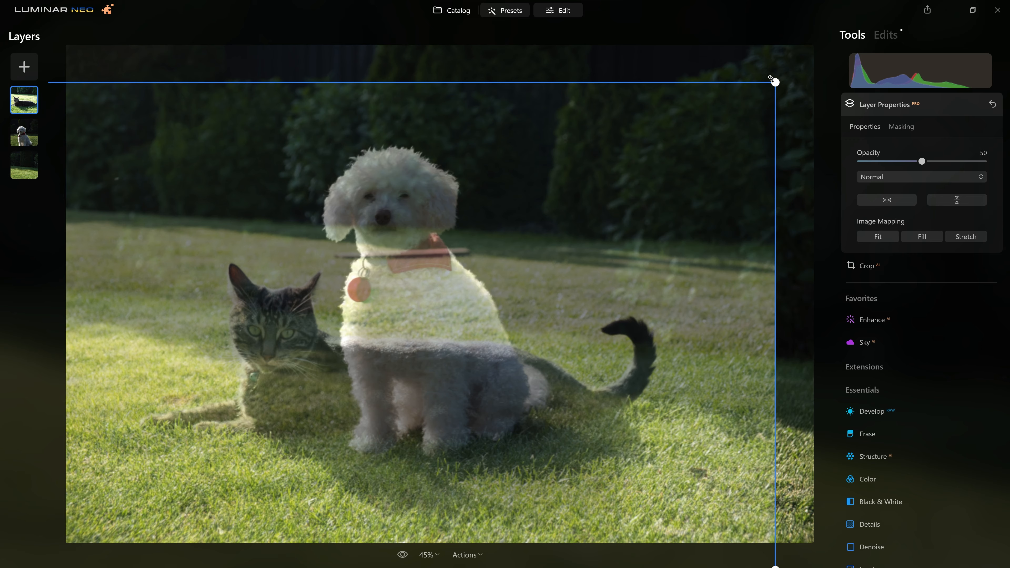
drag(564, 237, 573, 268)
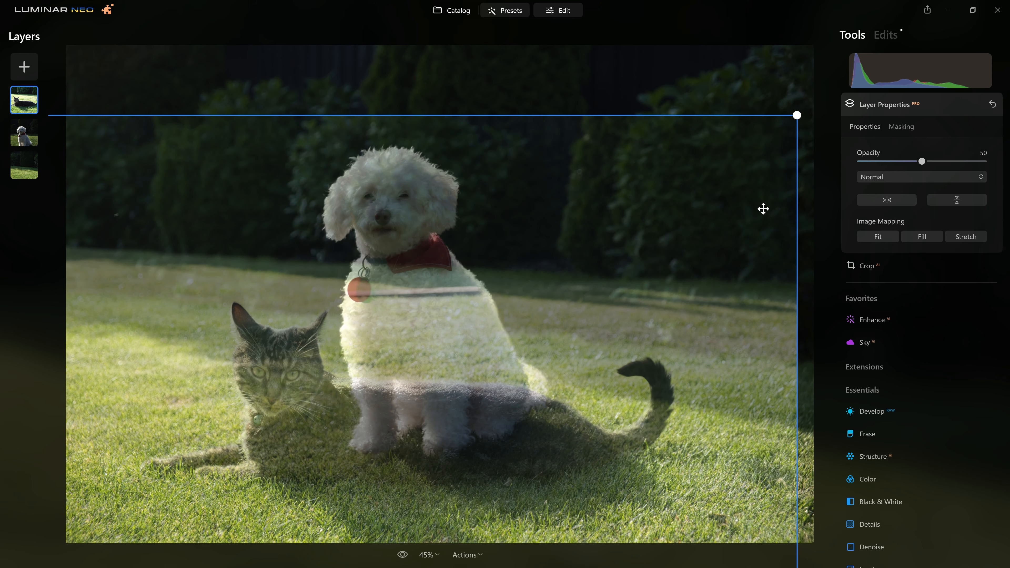
Step: Cut the cat out of its photo with Background Removal AI and set the layer's opacity to 100
drag(922, 162, 983, 161)
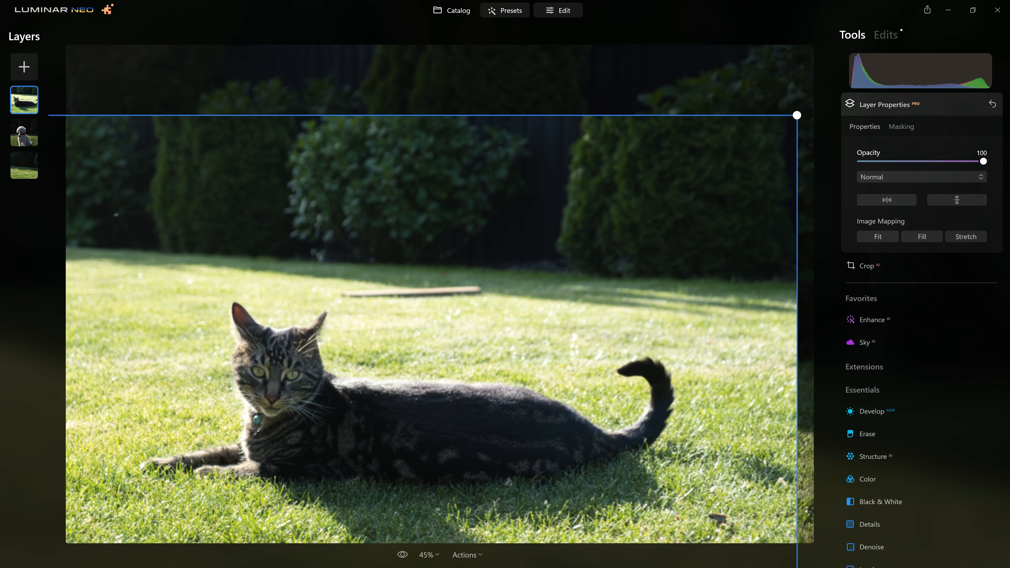
click(902, 126)
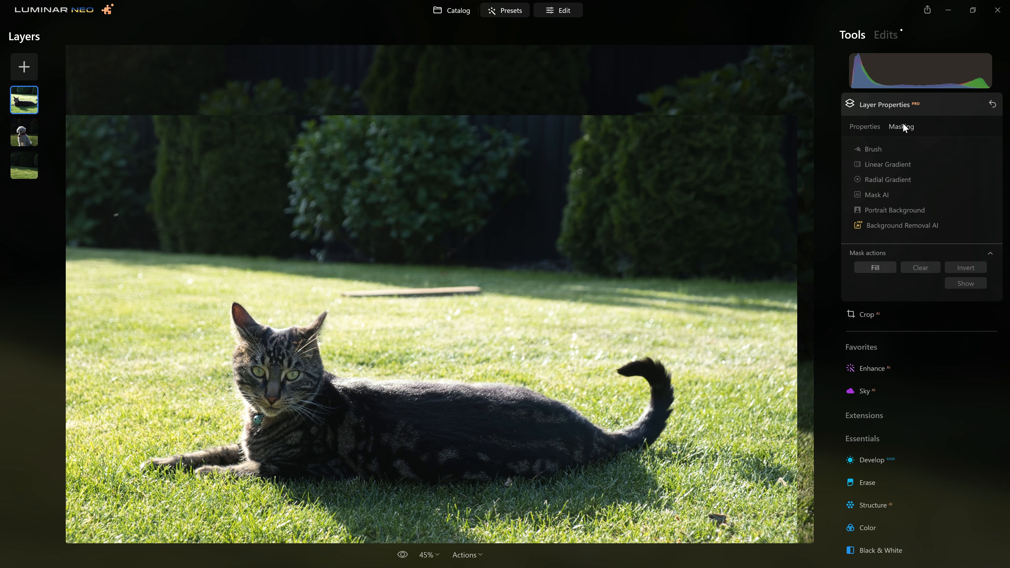
click(901, 225)
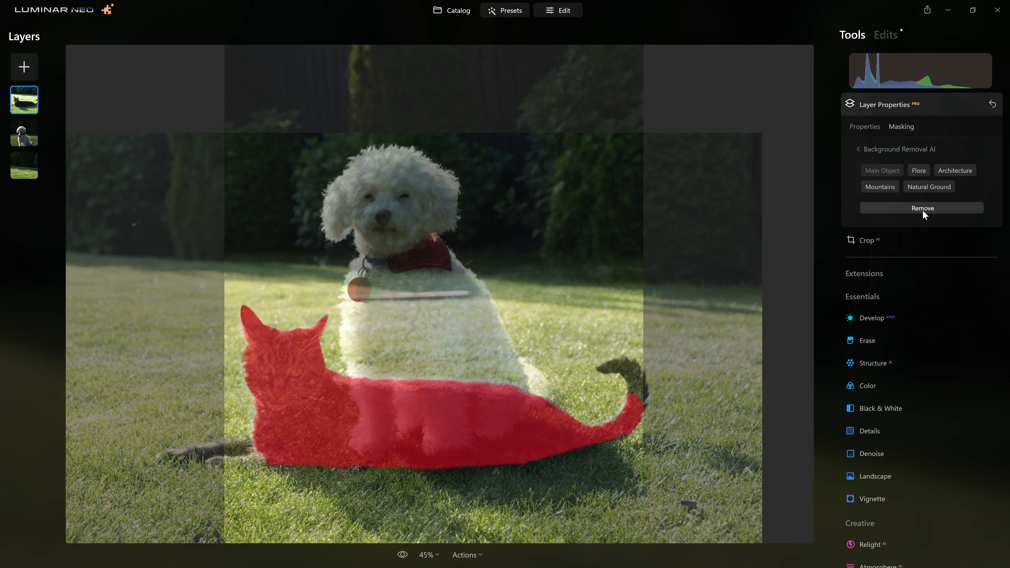
click(922, 211)
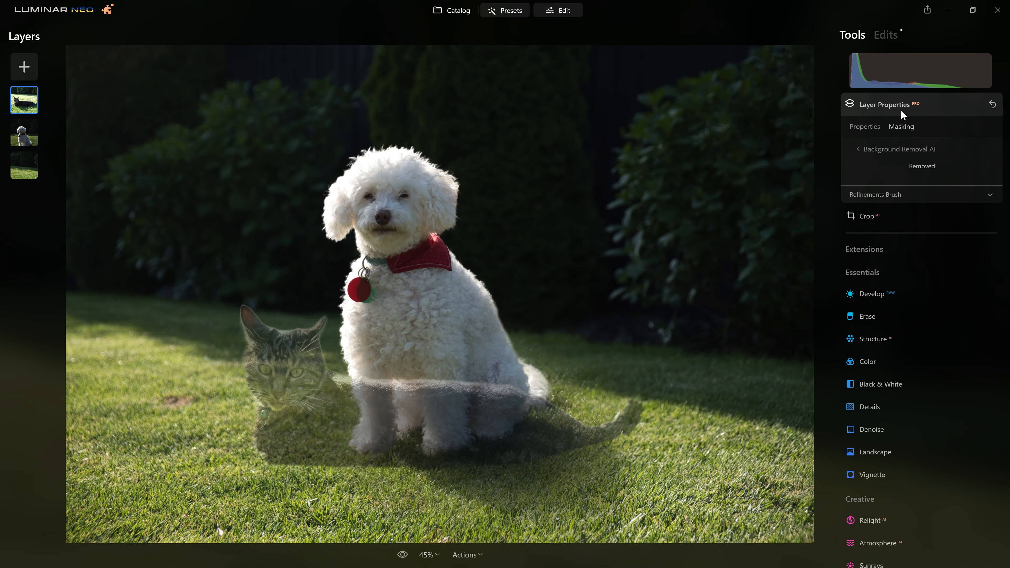
click(860, 133)
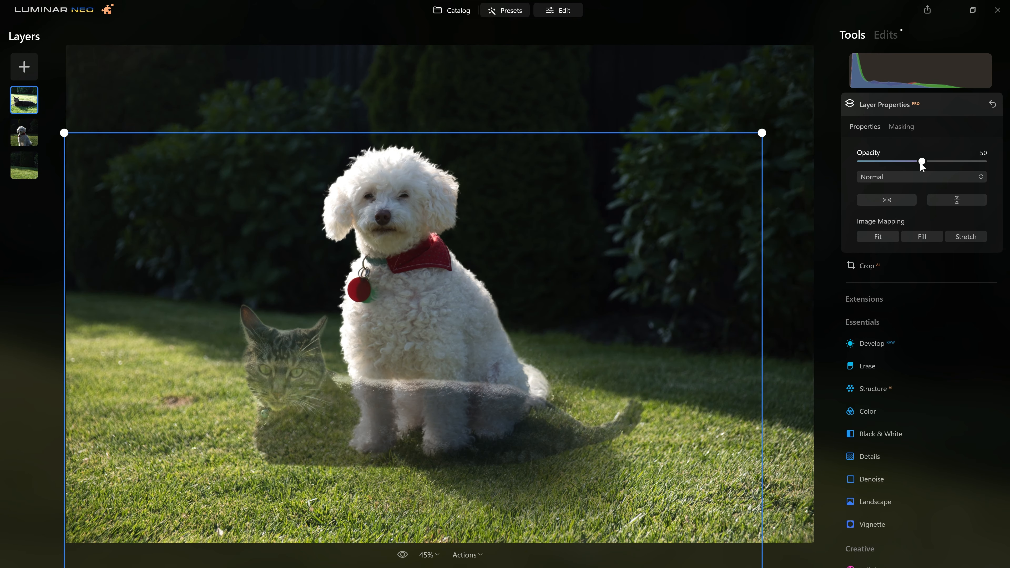
drag(919, 162, 969, 182)
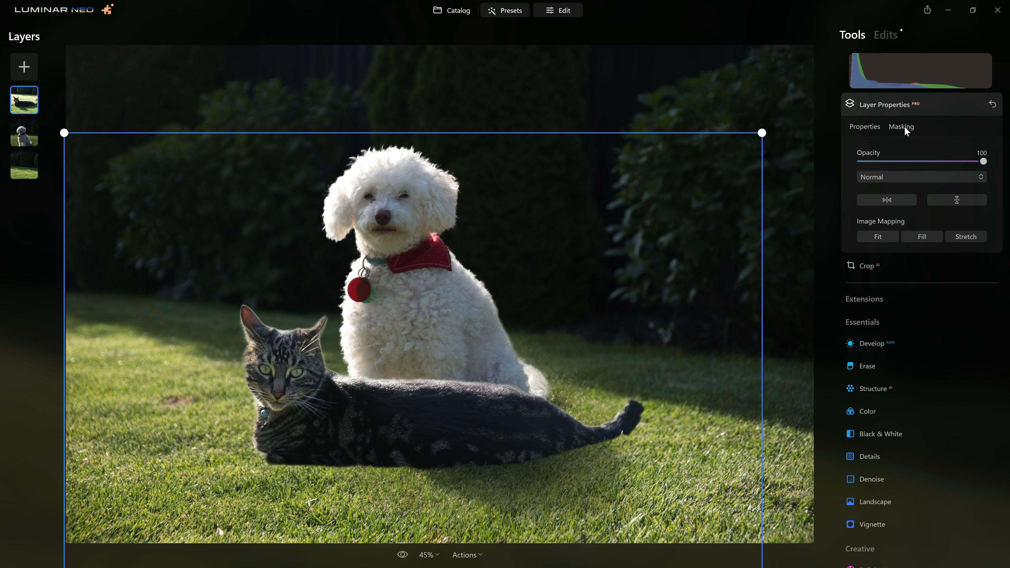
Step: Run Background Removal AI again and paint the cat's missing tail and front paws back as Object with a size 28 refinement brush
click(916, 127)
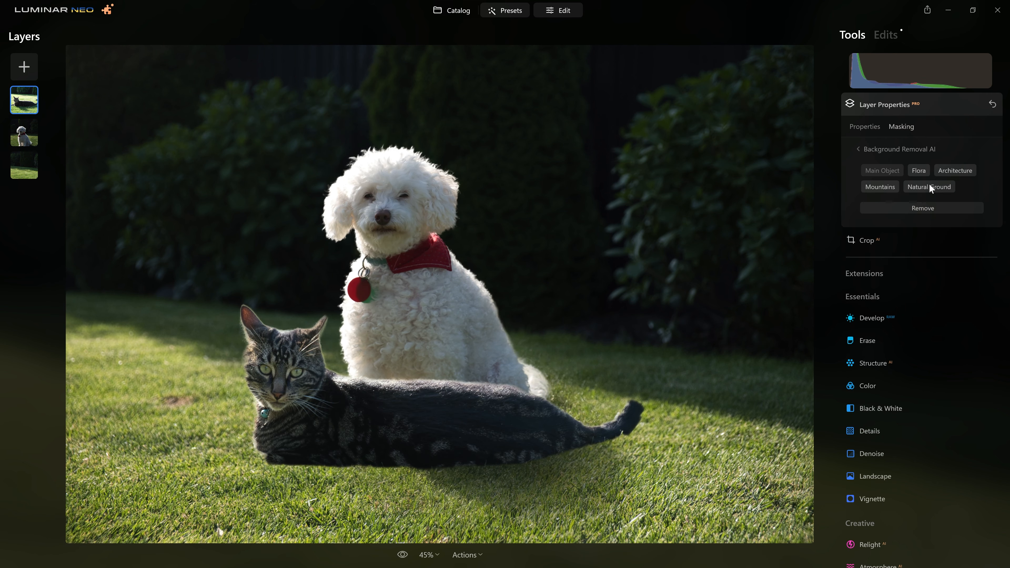
click(930, 188)
click(933, 209)
click(915, 194)
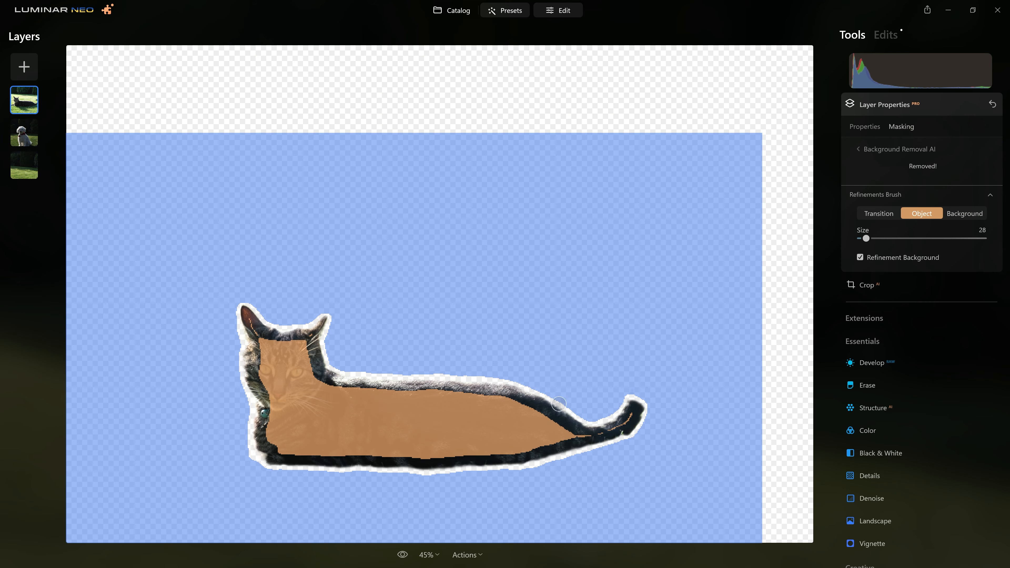
mouse_move(497, 399)
mouse_down()
mouse_move(604, 434)
mouse_move(628, 426)
mouse_move(638, 369)
mouse_up()
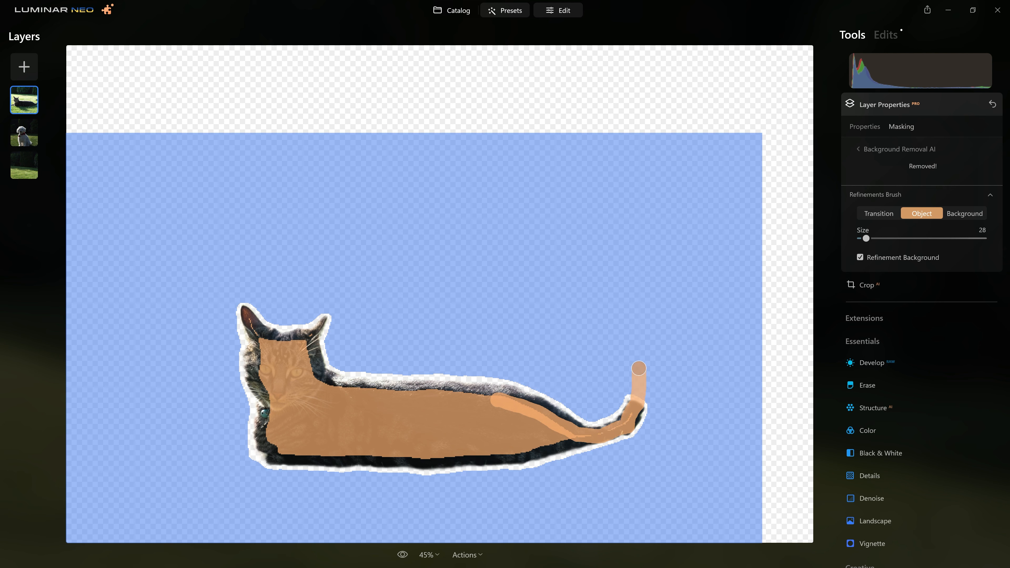
mouse_move(239, 451)
mouse_down()
mouse_move(181, 454)
mouse_move(317, 458)
mouse_move(269, 453)
mouse_move(271, 442)
mouse_move(249, 458)
mouse_move(194, 466)
mouse_move(160, 454)
mouse_move(187, 458)
mouse_up()
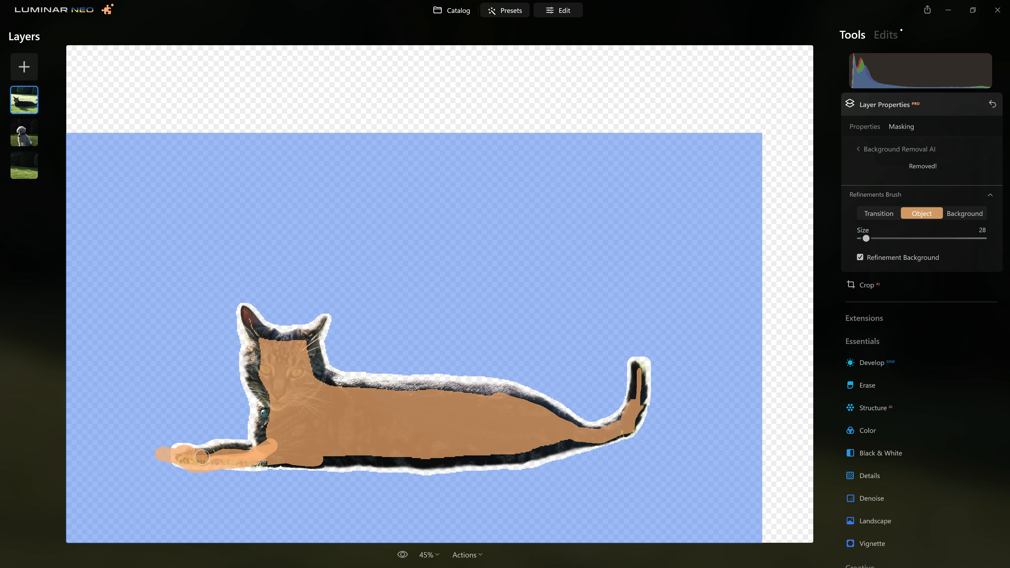
Step: Refine the cut-out along the cat's paws, underside and the edge of its face with the Refinements Brush
key(bracketright)
key(bracketright)
mouse_move(153, 456)
mouse_down()
mouse_move(279, 467)
mouse_move(567, 453)
mouse_move(543, 440)
mouse_move(513, 443)
mouse_move(464, 469)
mouse_up()
key(bracketleft)
key(bracketleft)
mouse_move(263, 338)
mouse_down()
mouse_move(254, 364)
mouse_move(278, 399)
mouse_move(261, 385)
mouse_move(253, 362)
mouse_move(268, 349)
mouse_move(257, 366)
mouse_move(283, 395)
mouse_move(254, 360)
mouse_move(264, 341)
mouse_move(258, 379)
mouse_up()
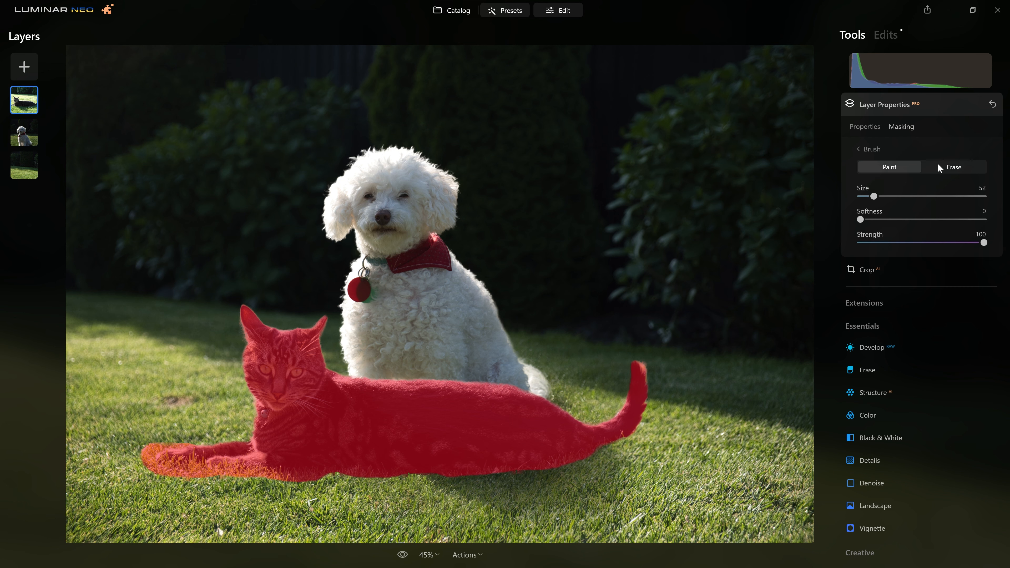
Step: Paint the shadowed grass beneath the cat back into the layer mask with a brush at softness 100, using sizes 88 and 100
key(bracketright)
key(bracketright)
key(bracketright)
key(bracketright)
drag(863, 219, 989, 216)
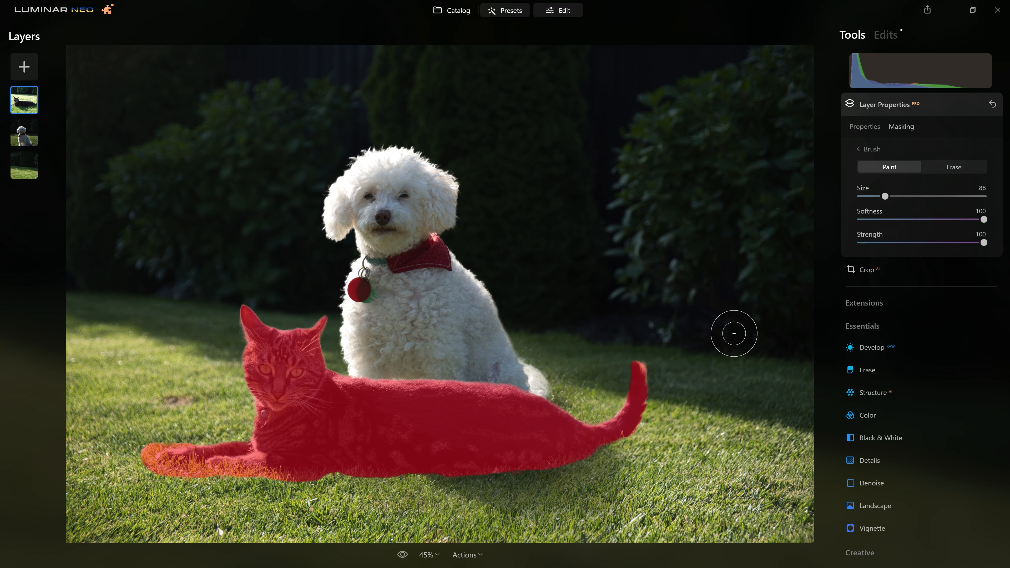
mouse_move(553, 462)
mouse_down()
mouse_move(351, 467)
mouse_move(501, 494)
mouse_move(596, 463)
mouse_move(541, 493)
mouse_up()
drag(318, 467, 171, 463)
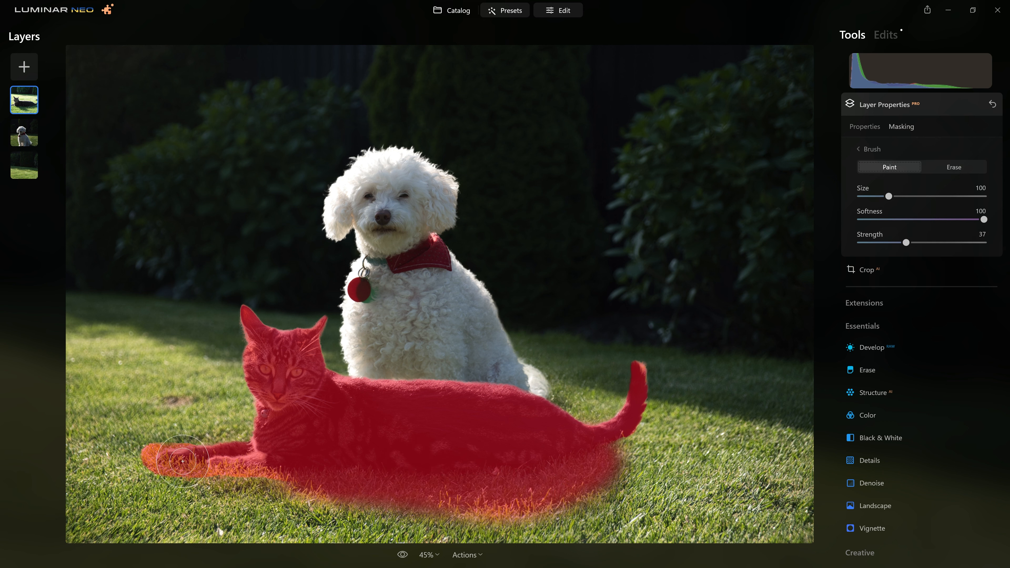
drag(313, 491, 281, 482)
Step: Clean up the mask along the shadow's outer edge and around the cat's tail tip with the brush at strength 37
scroll(202, 467, down, 2)
drag(525, 504, 635, 466)
drag(649, 375, 651, 364)
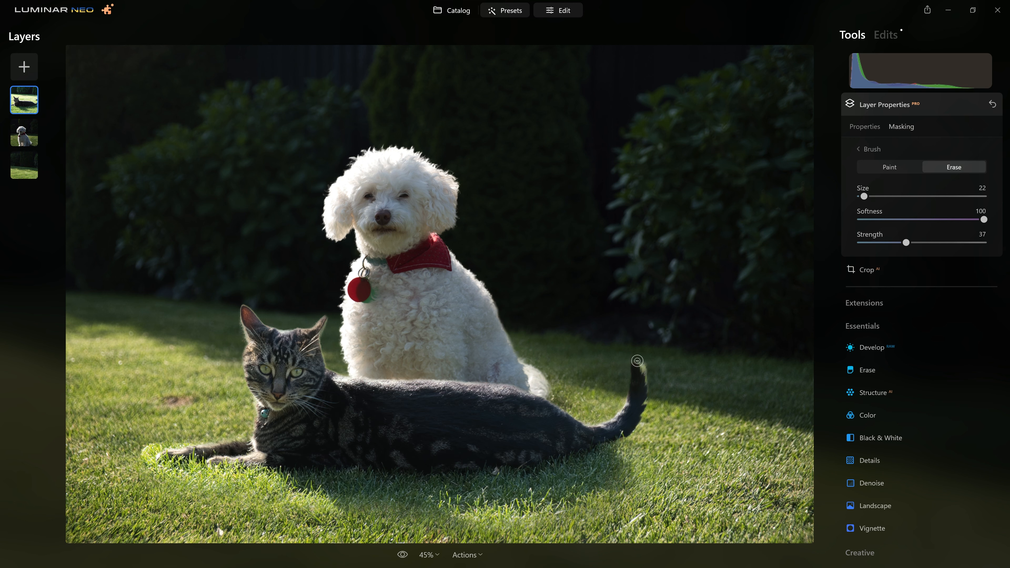
click(647, 363)
click(644, 361)
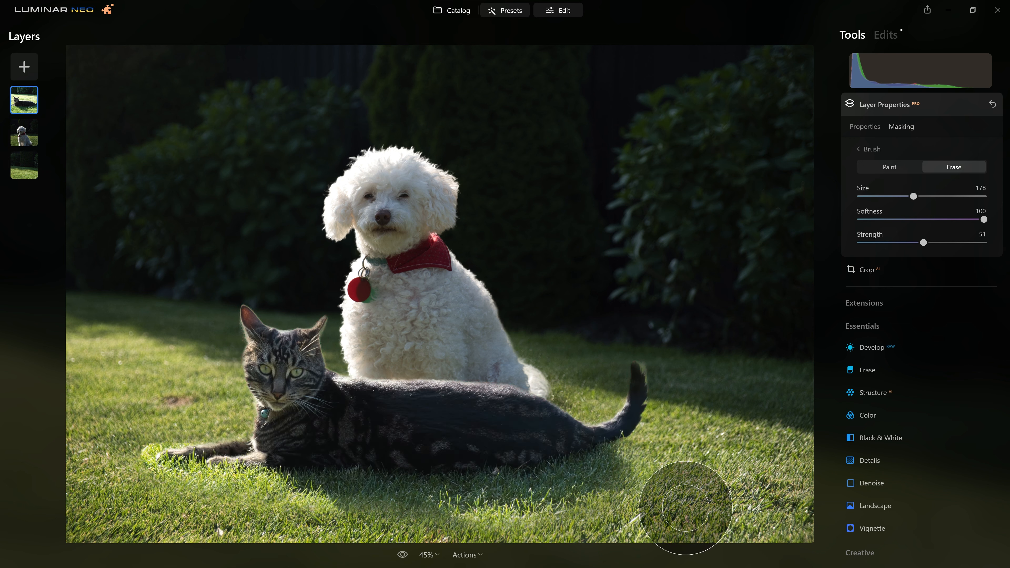
Step: Erase leftover grass below the cat's shadow and beside its front paws with a soft mask brush at strength 51
drag(652, 512, 274, 532)
drag(641, 516, 281, 530)
scroll(122, 448, down, 1)
scroll(121, 448, down, 12)
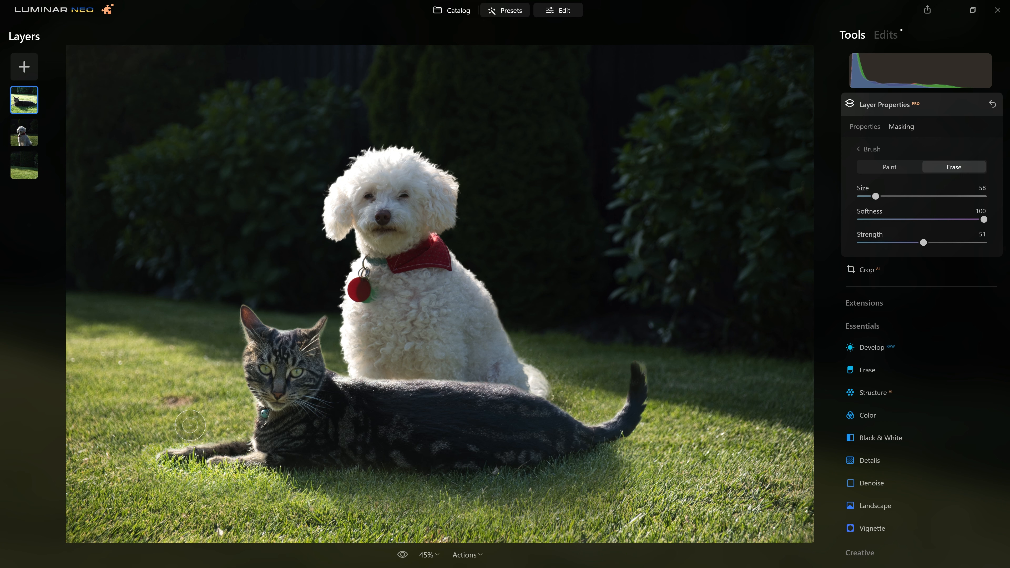
Step: Set the cat layer's raw Develop exposure to -0.51 and warm its color temperature
click(872, 347)
drag(922, 274, 917, 277)
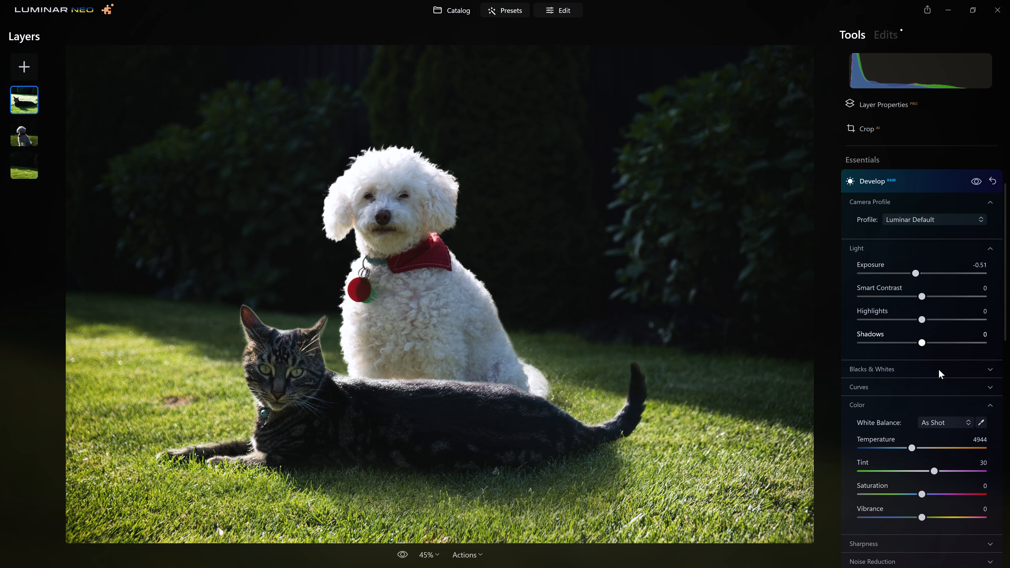
drag(912, 449, 918, 451)
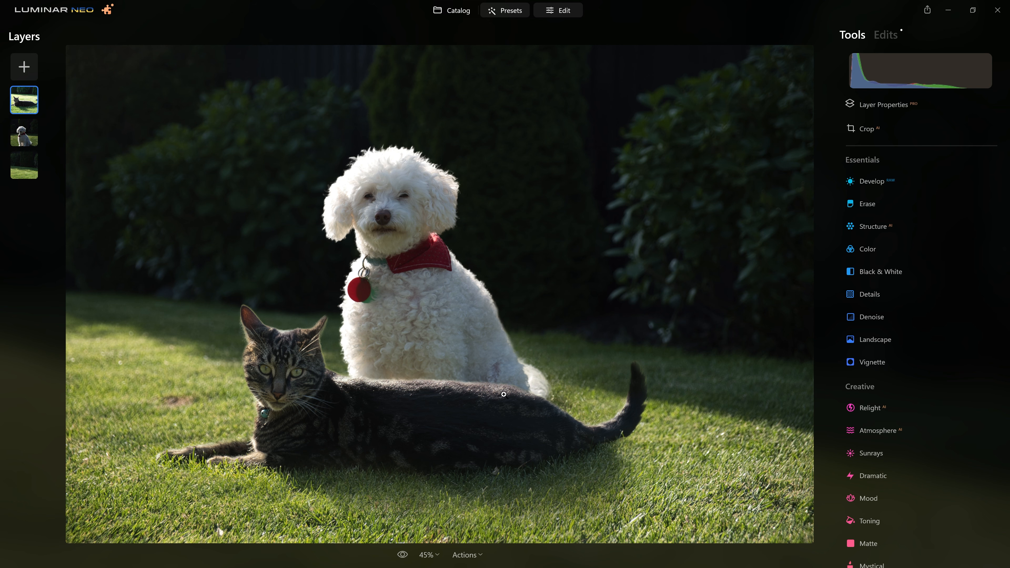
Step: Add a second Develop adjustment to the cat layer with exposure -0.94, highlights -100 and shadows 18
click(899, 189)
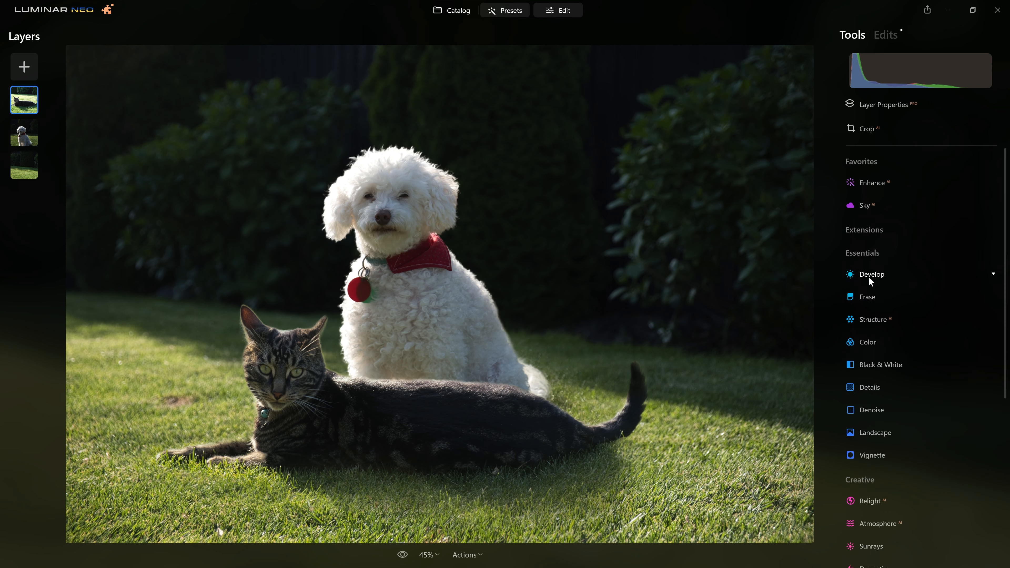
click(868, 276)
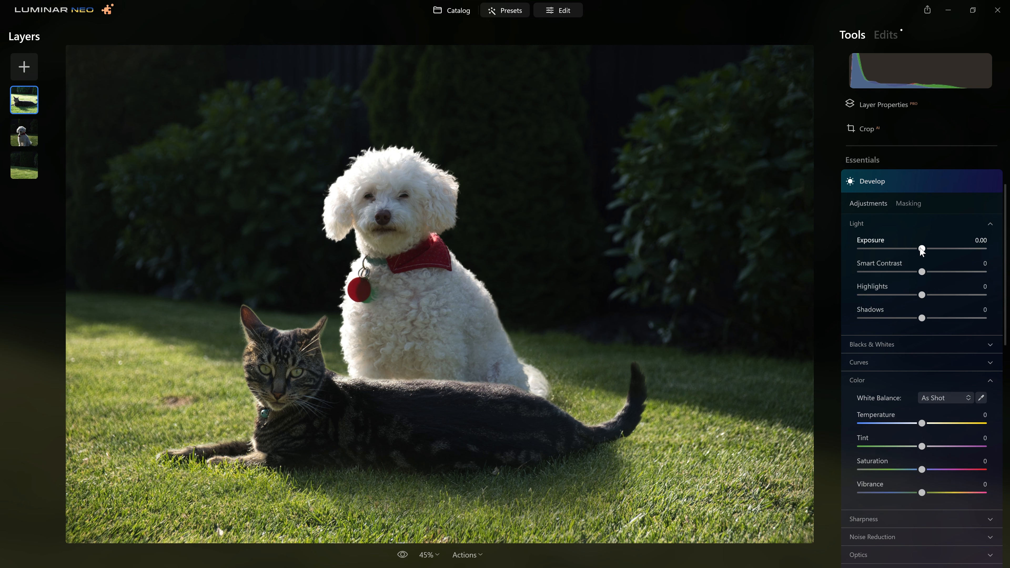
drag(919, 251, 910, 250)
drag(921, 295, 859, 295)
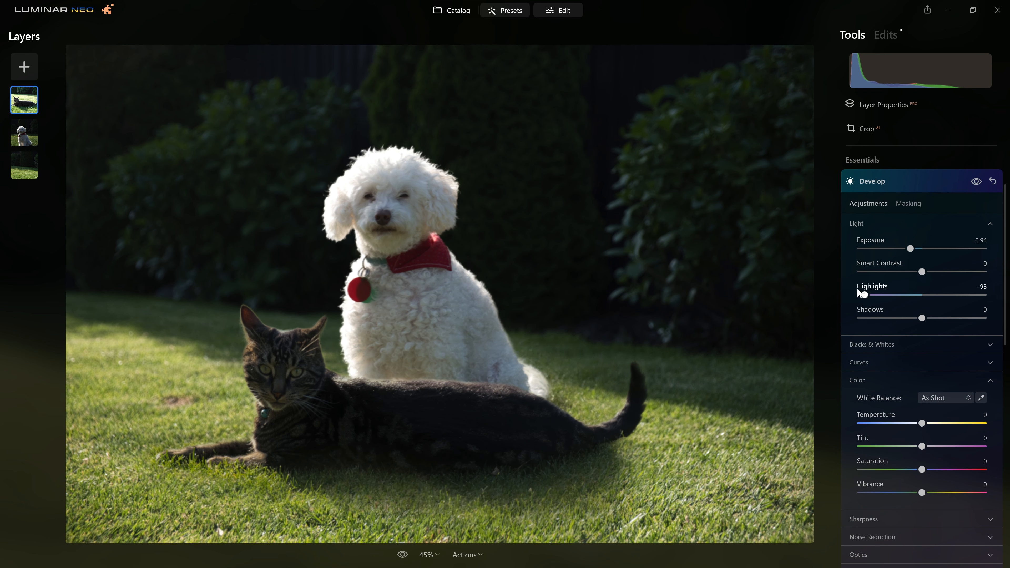
drag(920, 318, 933, 318)
Step: Try darker exposures on the cat's second Develop adjustment and settle on -1.15
drag(910, 248, 900, 251)
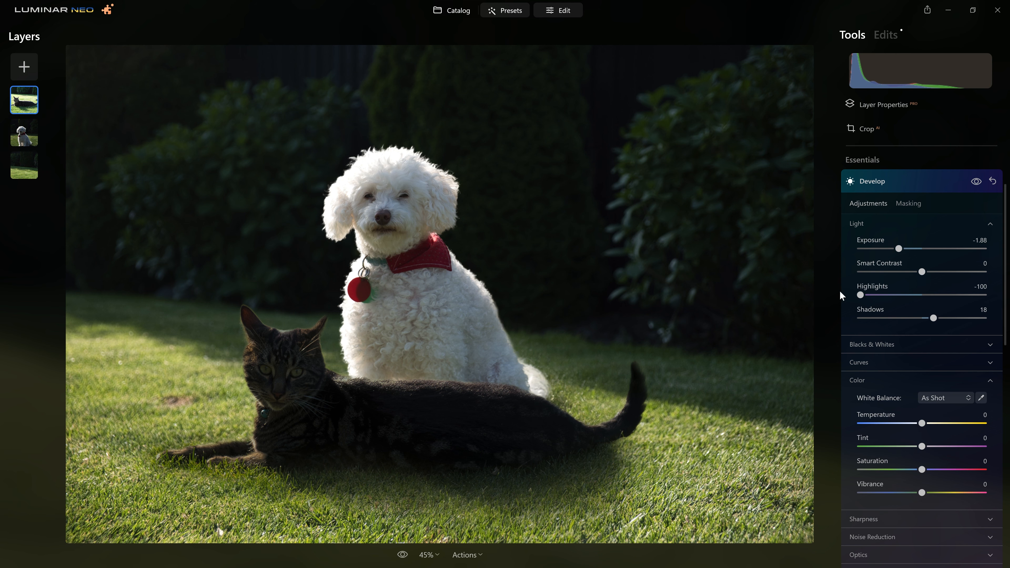
mouse_move(898, 253)
mouse_down()
mouse_move(859, 251)
mouse_move(960, 250)
mouse_move(1001, 238)
mouse_move(851, 253)
mouse_move(896, 253)
mouse_up()
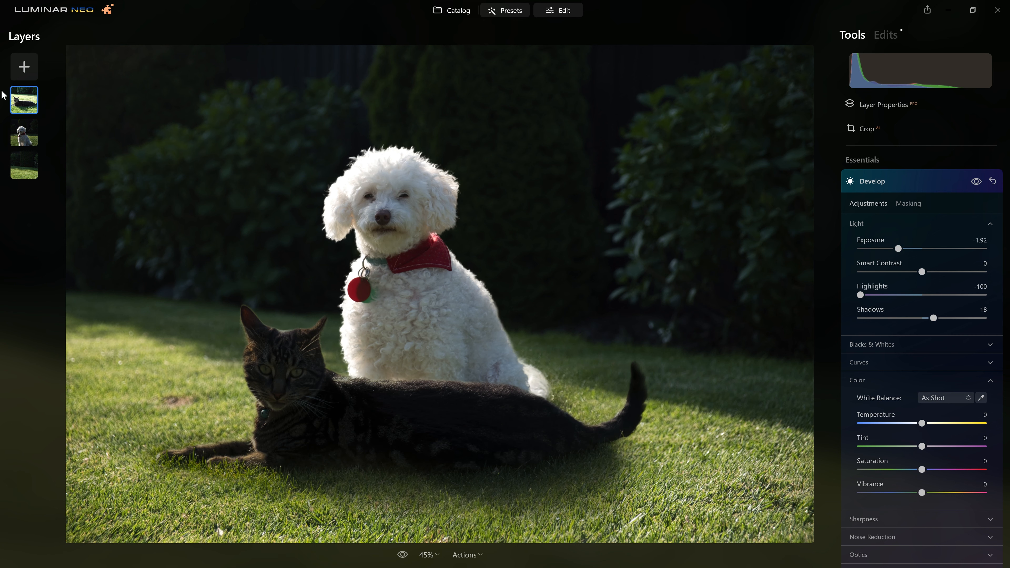
click(904, 248)
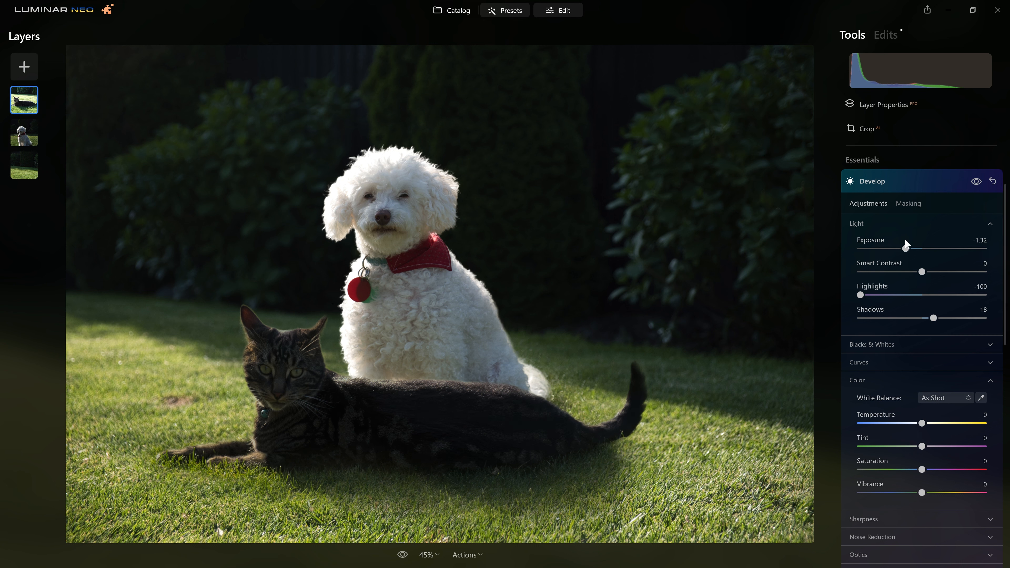
drag(903, 248, 904, 249)
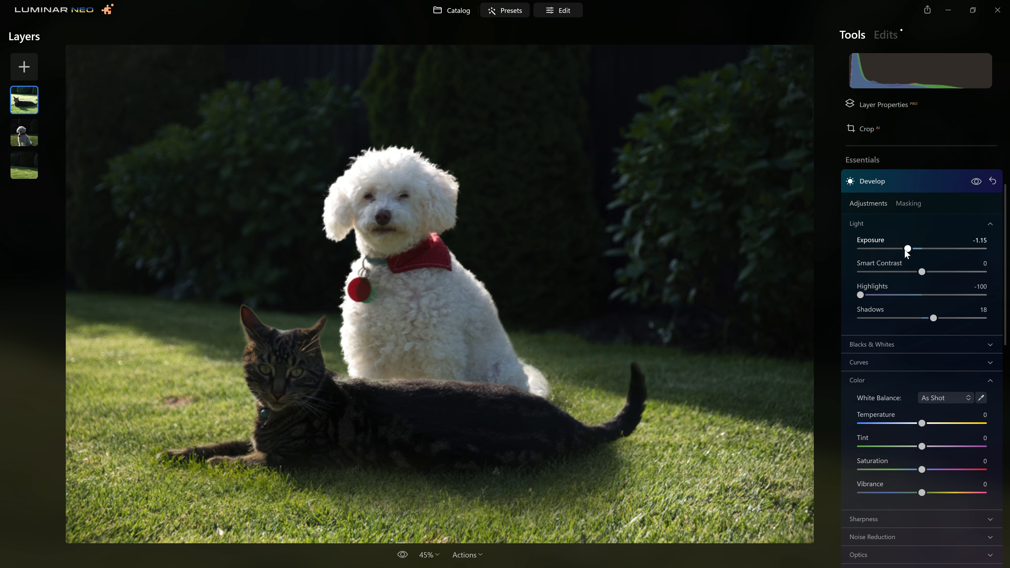
Step: Mask the Develop adjustment by painting over the cat's rear back and tail base with a brush at softness 100 and strength 51
click(914, 206)
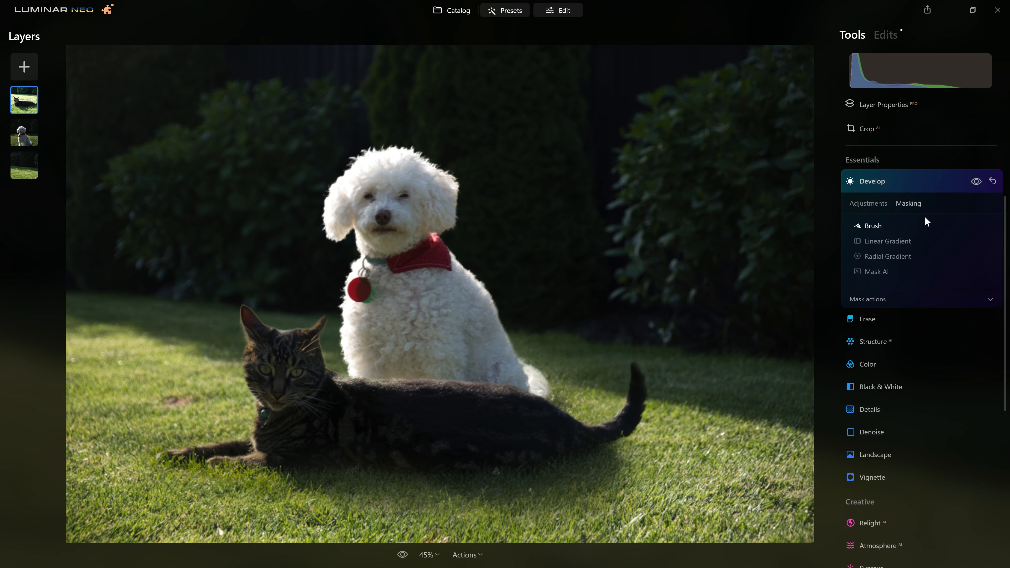
click(882, 229)
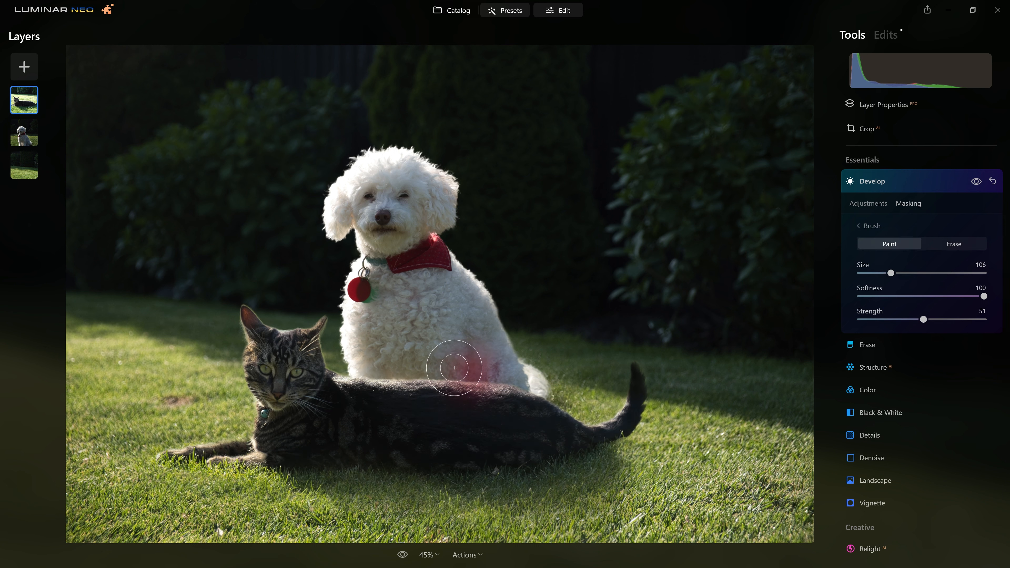
drag(462, 372, 597, 400)
key(bracketleft)
key(bracketleft)
key(bracketleft)
key(bracketleft)
mouse_move(428, 366)
mouse_down()
mouse_move(554, 385)
mouse_move(592, 423)
mouse_up()
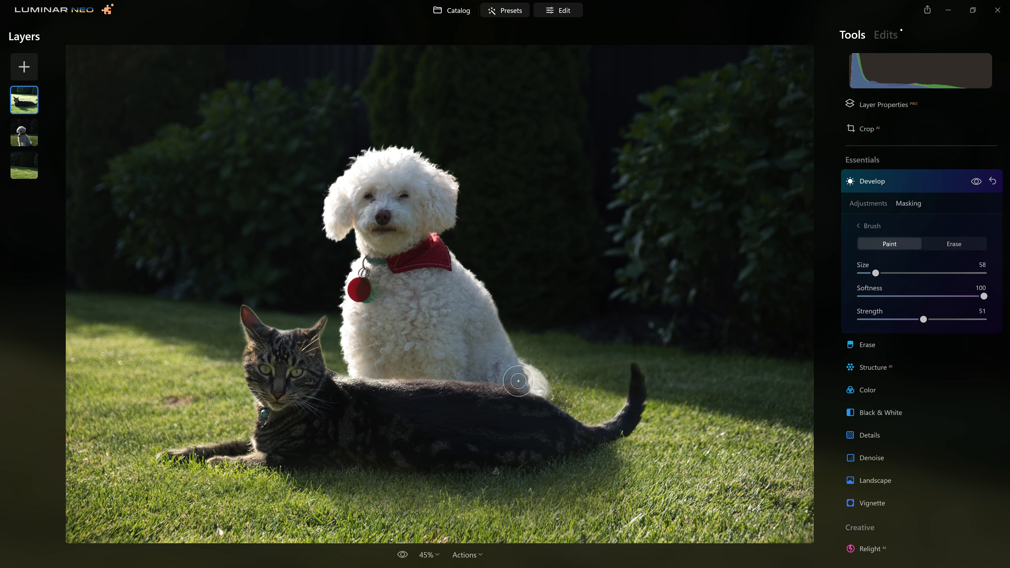
mouse_move(531, 392)
mouse_down()
mouse_move(592, 419)
mouse_move(647, 464)
mouse_move(539, 405)
mouse_move(647, 432)
mouse_up()
drag(495, 367, 500, 372)
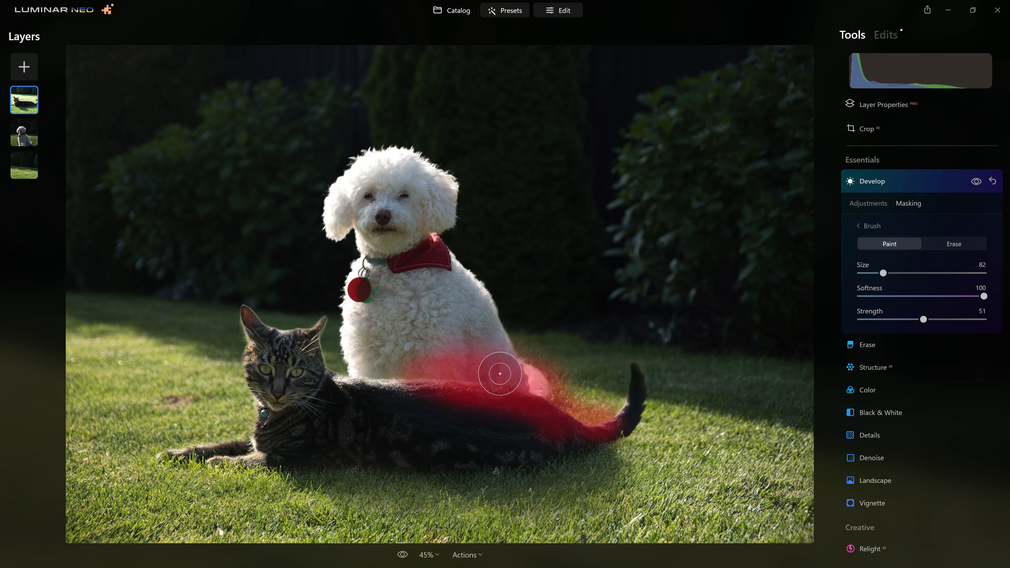
Step: Lower the exposure of the masked Develop adjustment on the cat's back further
click(868, 204)
drag(910, 256, 903, 256)
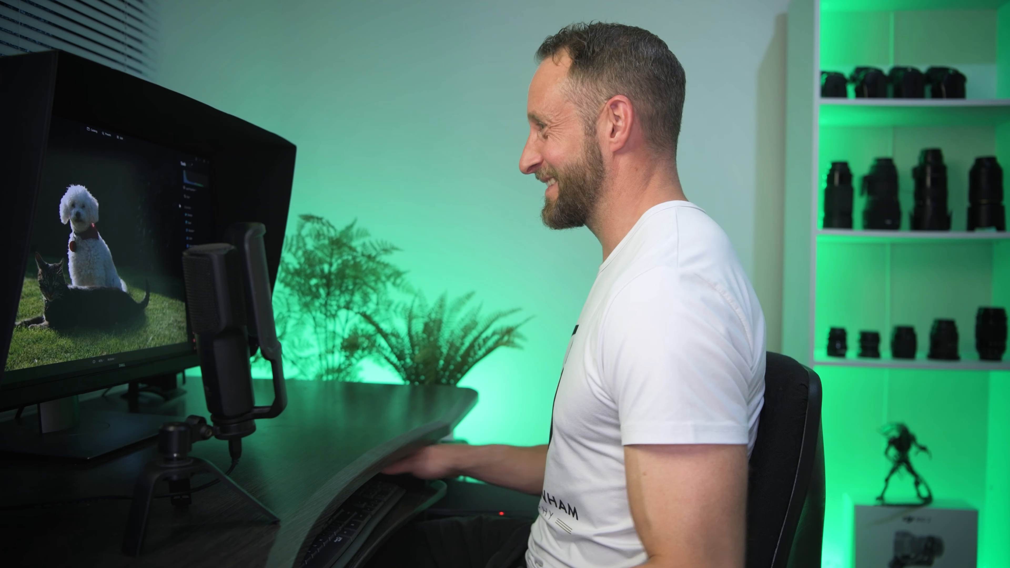